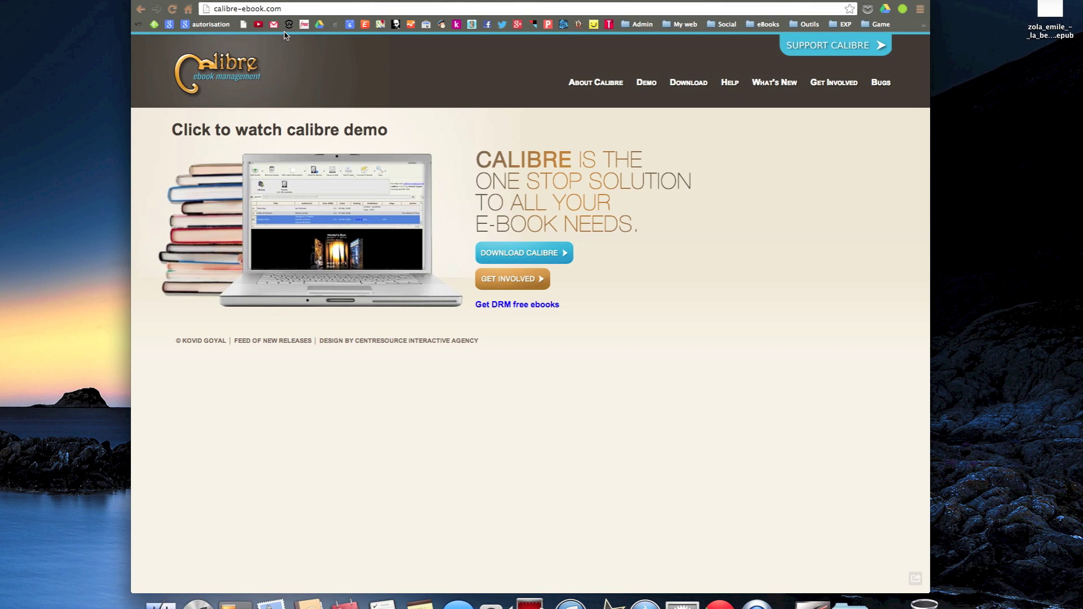
Step: Open the calibre download page for OS X from the calibre website
click(556, 257)
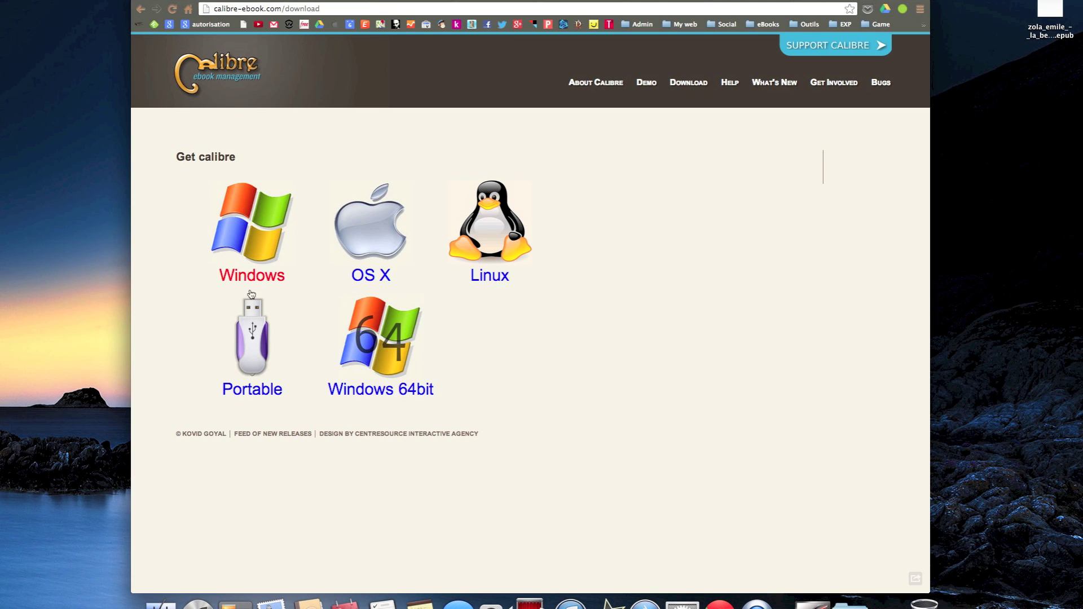
click(389, 236)
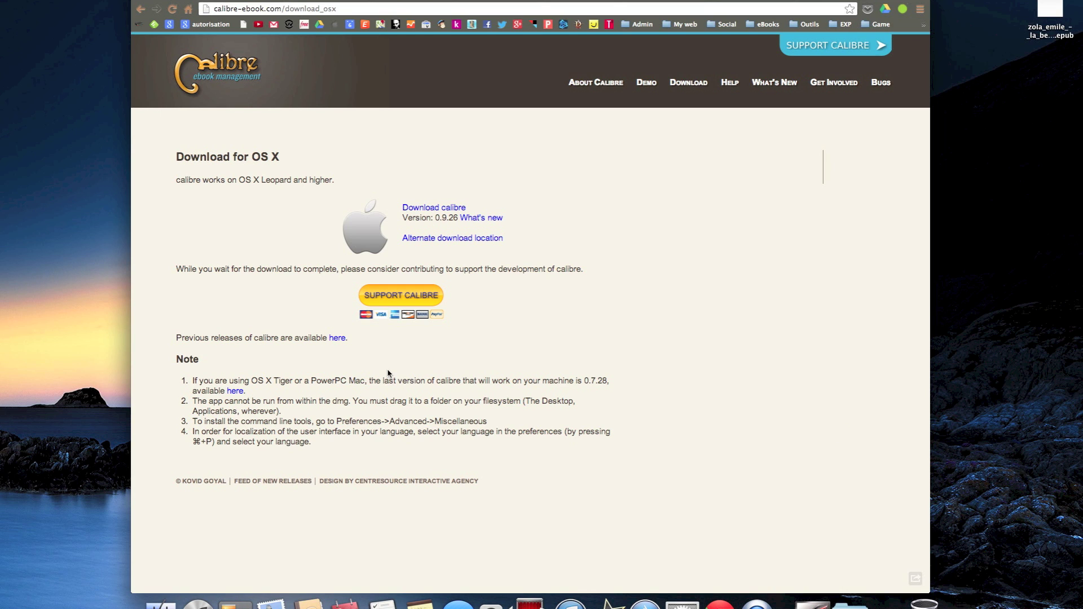
Step: Launch the installed calibre application and accept français and the Documents/Librairie library folder in the welcome wizard
click(197, 603)
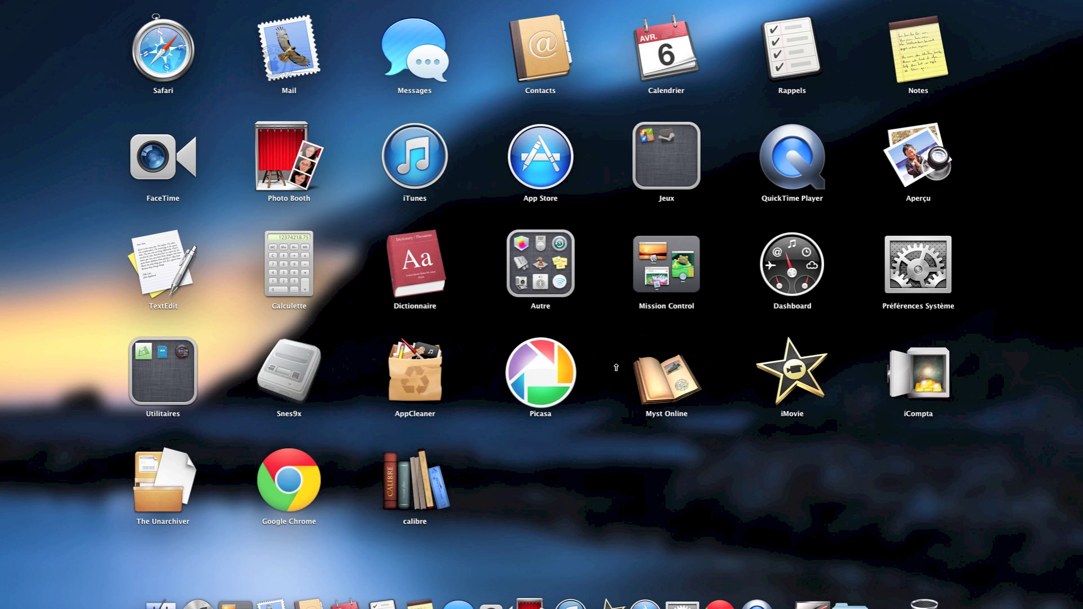
click(414, 482)
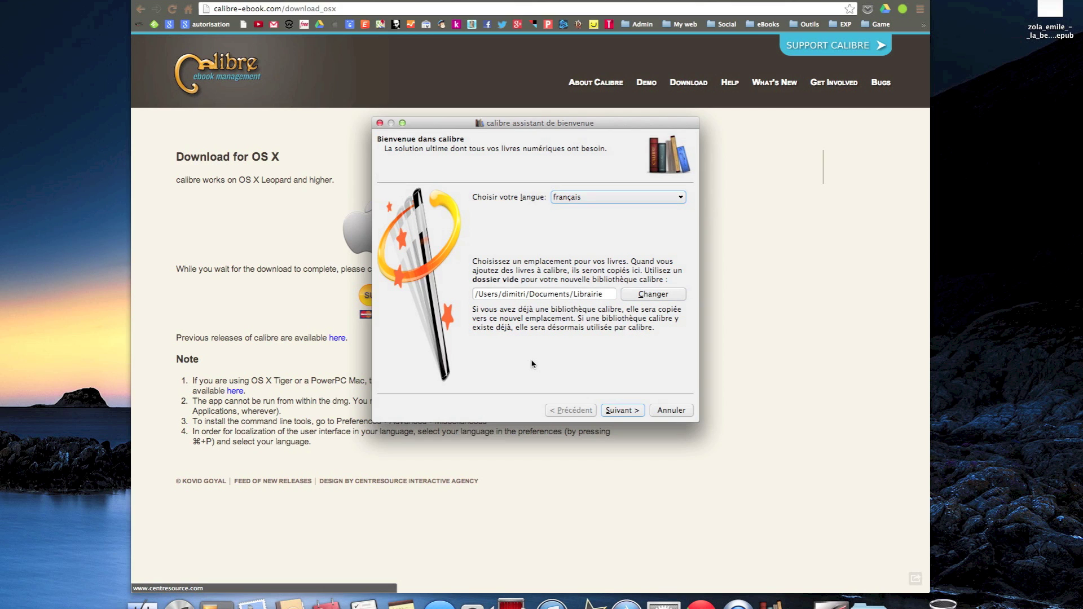
click(626, 416)
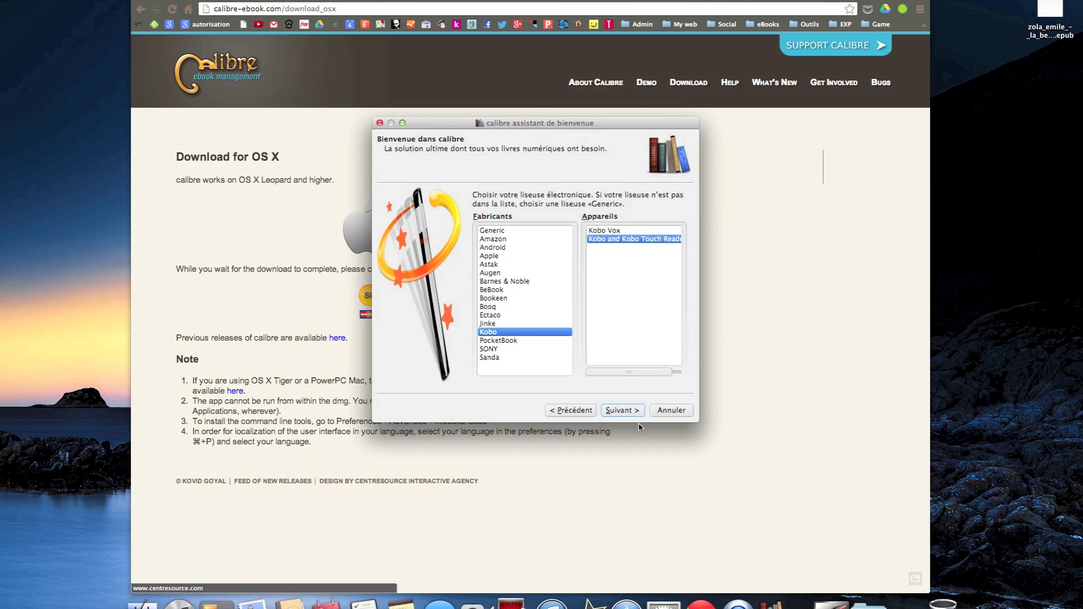
Step: Choose Kobo as the manufacturer and the Kobo and Kobo Touch Reader device, and finish the welcome wizard
click(484, 239)
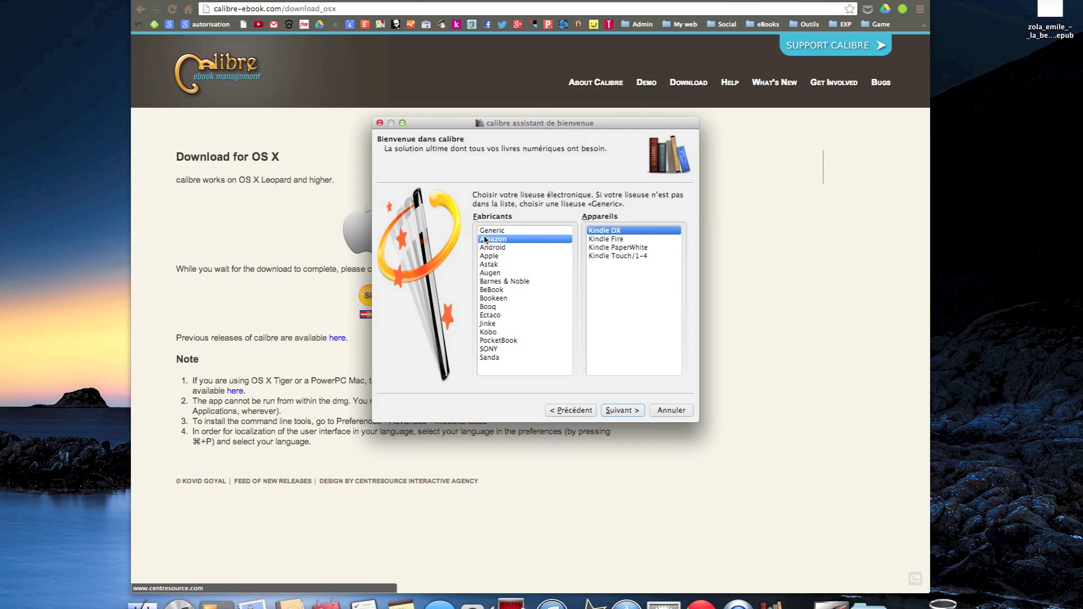
click(488, 256)
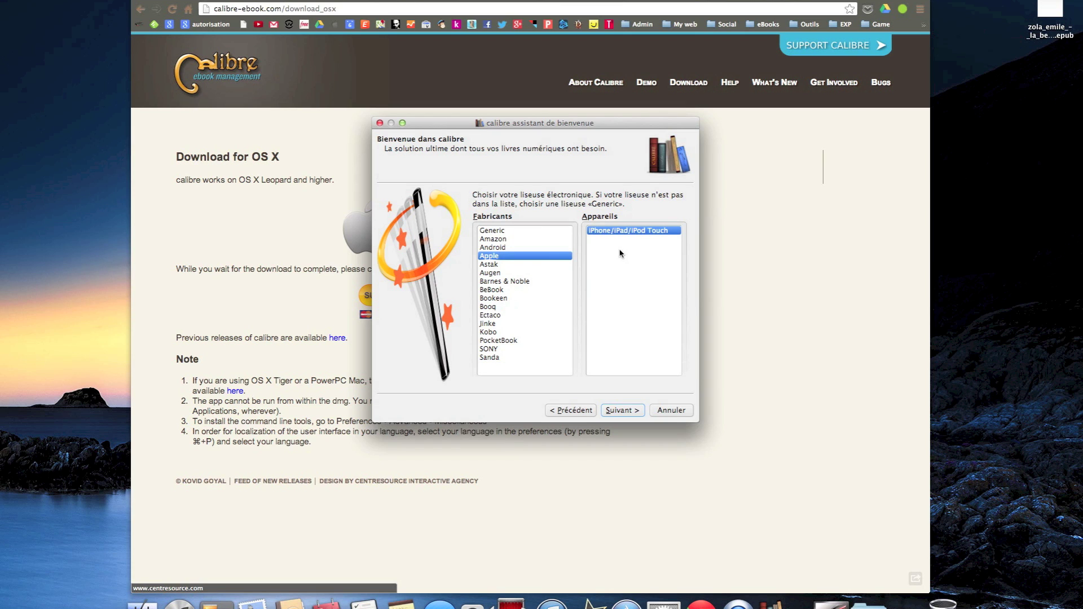
key(Down)
key(Down)
key(Down)
key(Down)
key(Down)
key(Down)
key(Down)
key(Down)
key(Down)
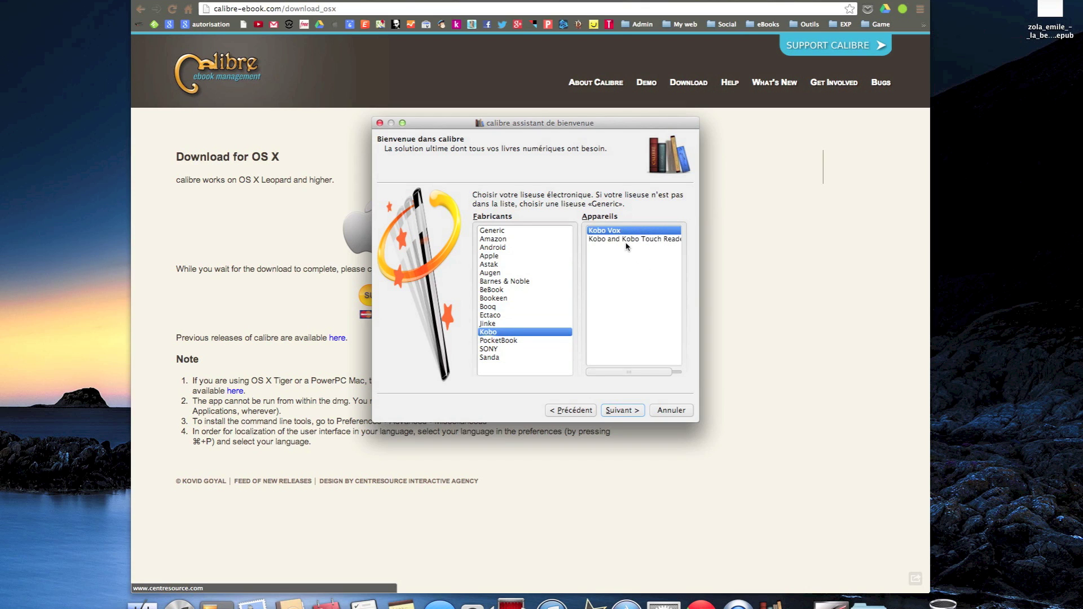
click(626, 239)
click(622, 410)
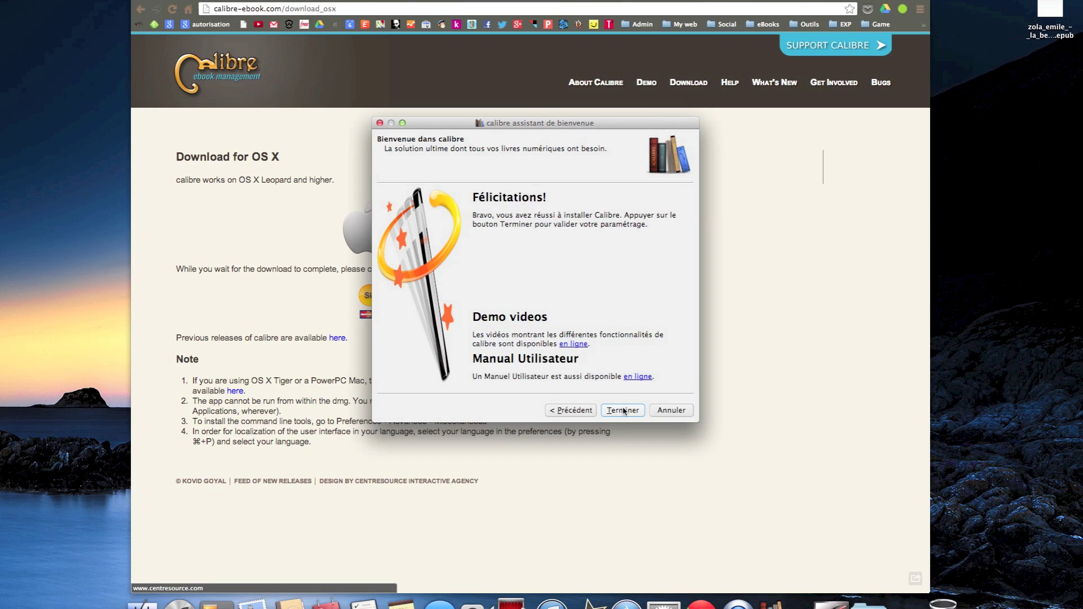
click(622, 410)
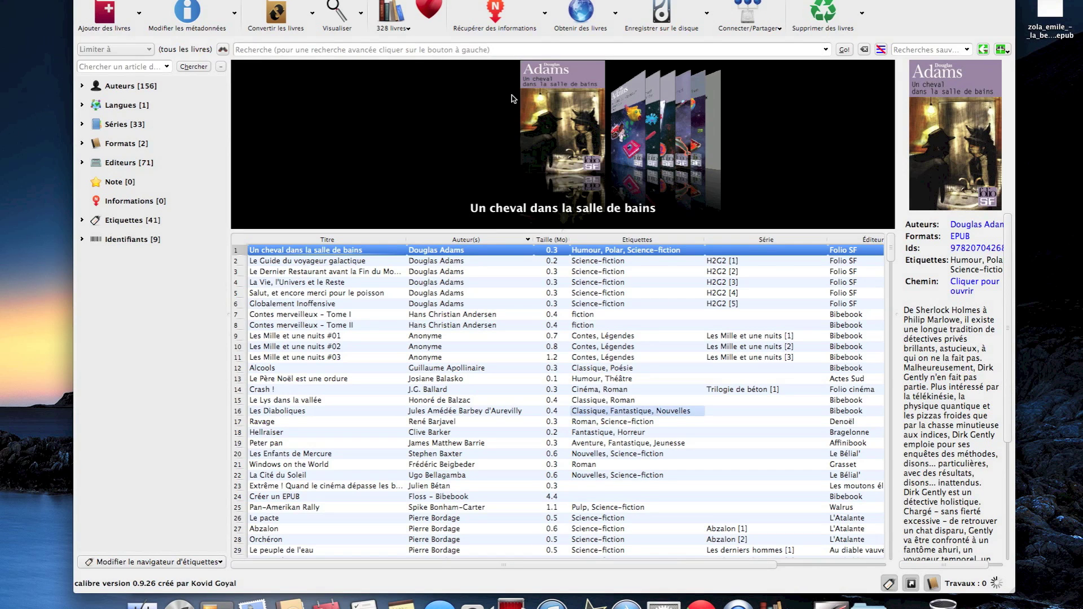
Step: Browse the library's covers in the cover flow from the first book to "Salut, et encore merci pour le poisson"
scroll(636, 150, down, 3)
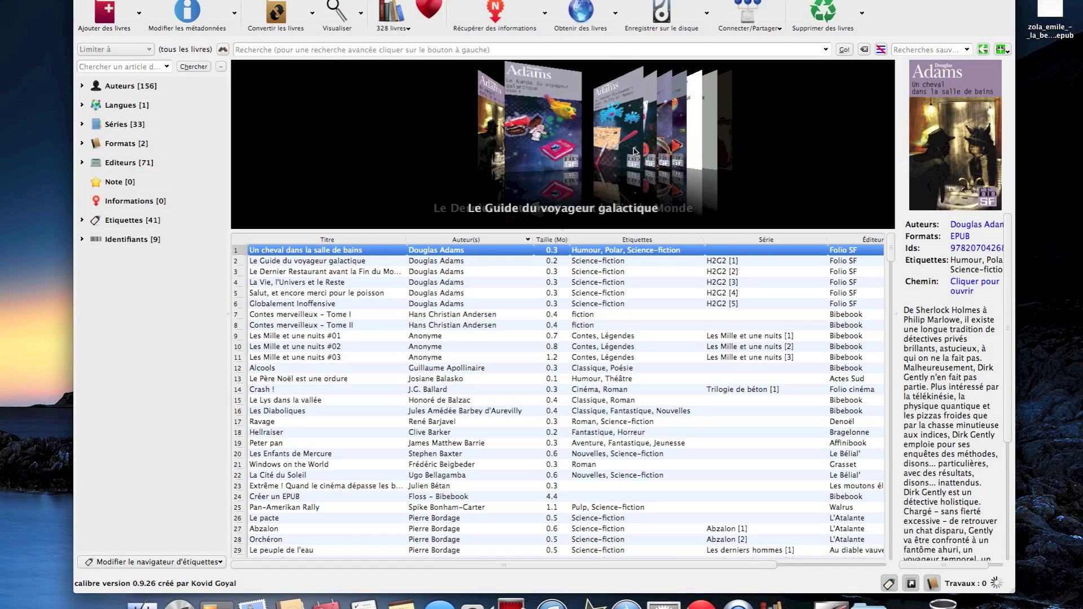
scroll(635, 150, down, 1)
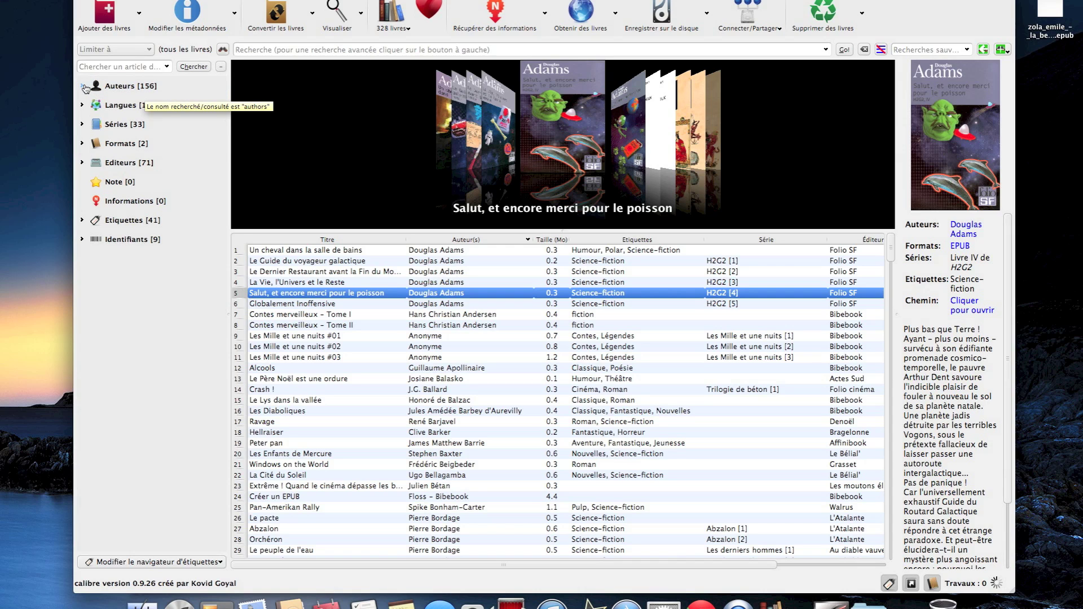
Step: Examine the entries of the Auteurs and Langues categories, collapsing each one again
click(84, 87)
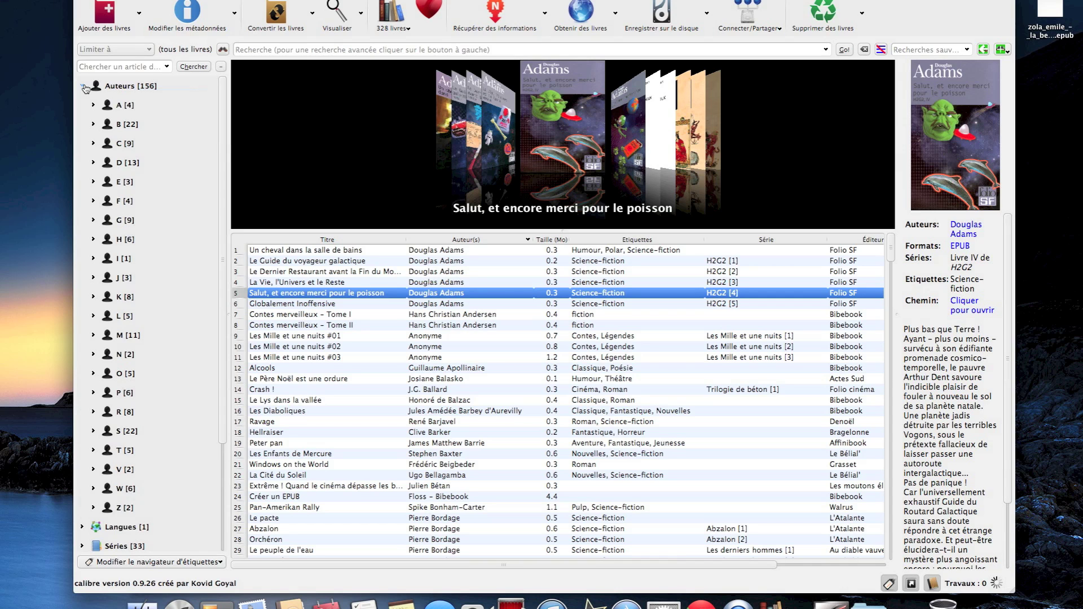
click(83, 87)
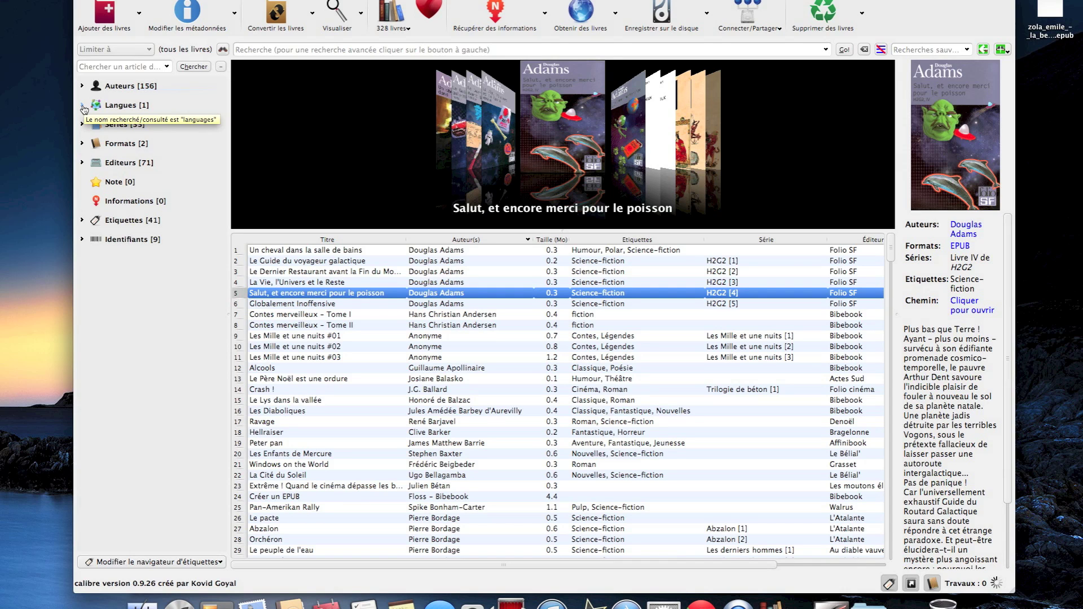
click(83, 106)
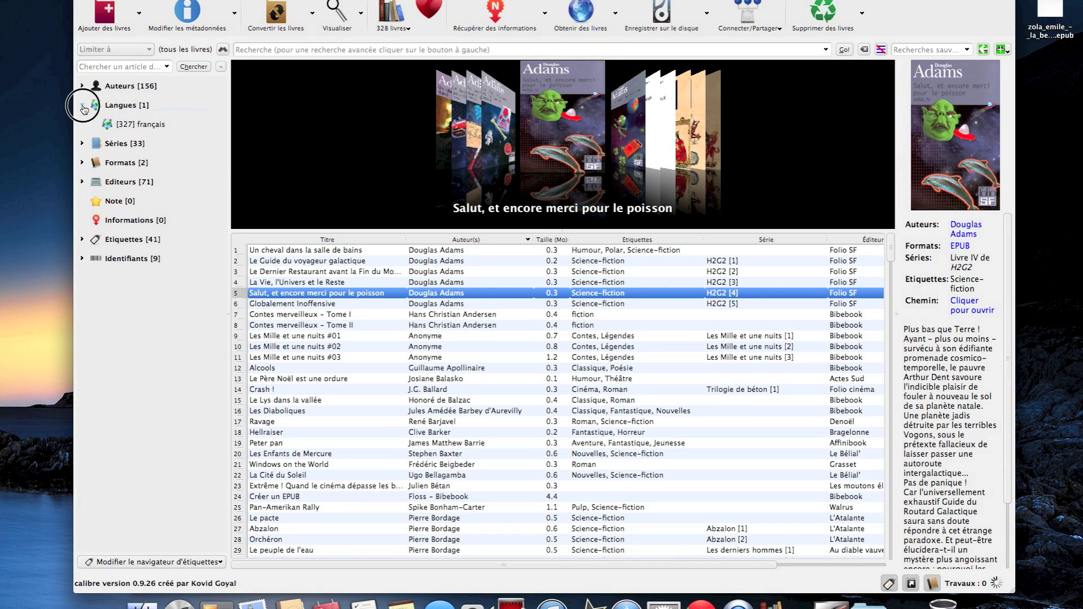
click(82, 107)
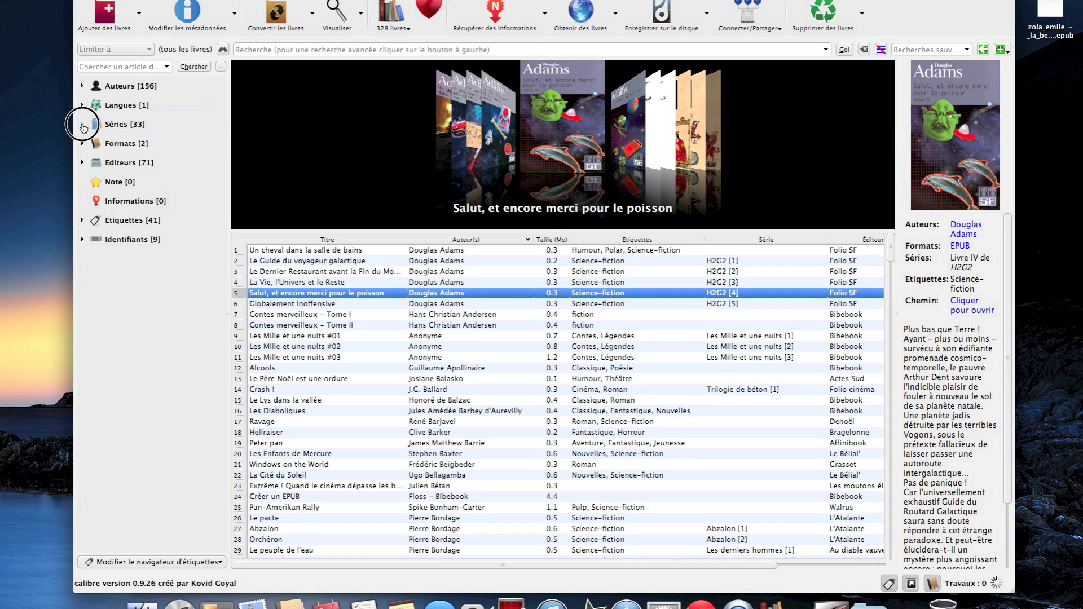
Step: Expand the Séries category, filter the library to the Harry Dickson series and browse its covers
click(83, 126)
scroll(141, 199, down, 3)
scroll(141, 199, down, 5)
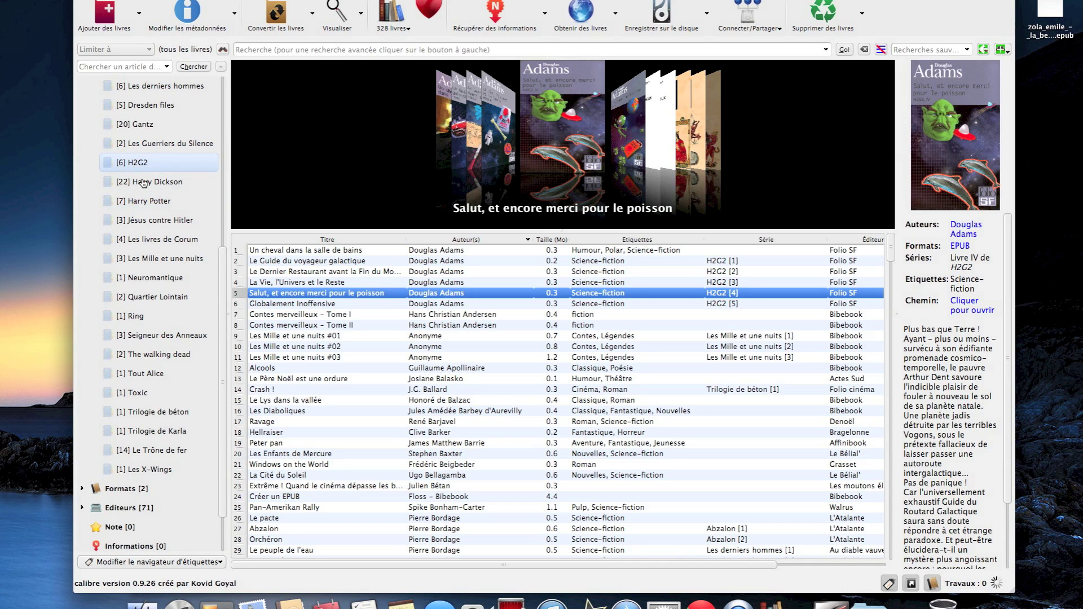
click(143, 183)
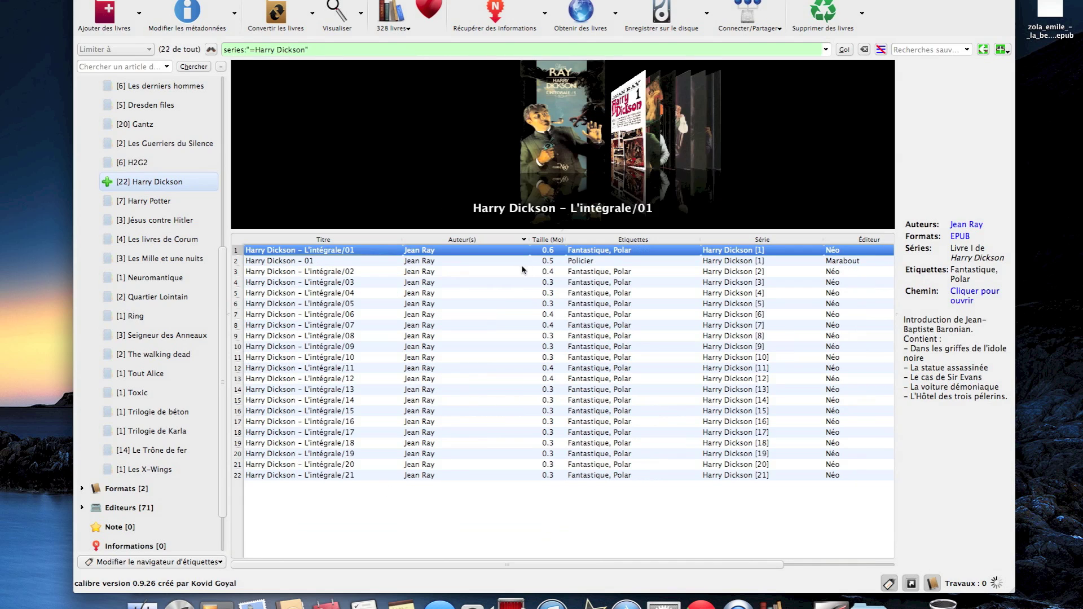
scroll(246, 201, down, 2)
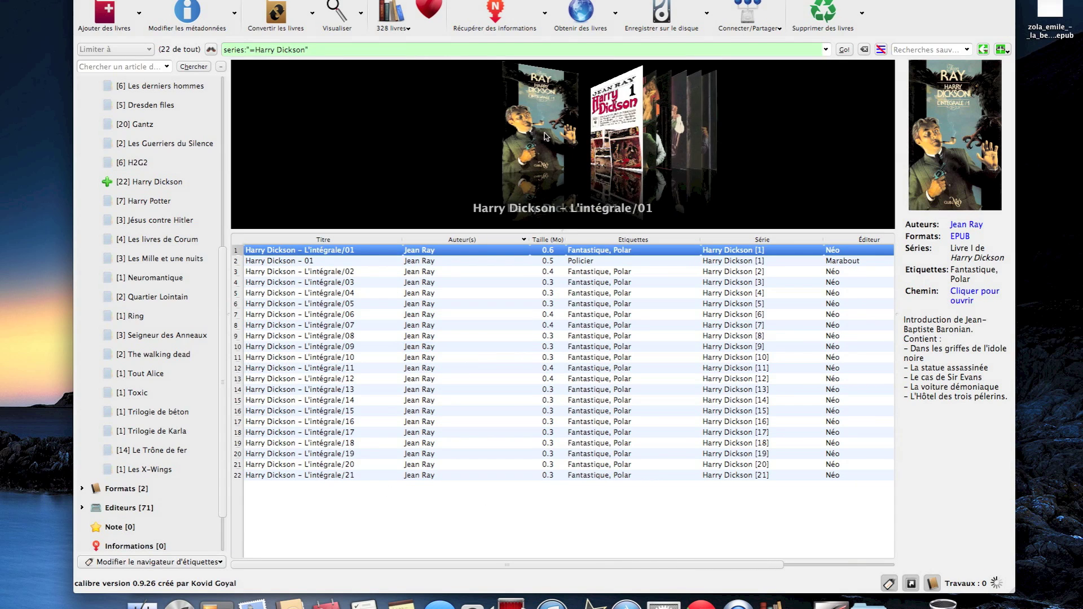
Step: Filter the library to the Harry Potter series and collapse the Séries category
click(169, 202)
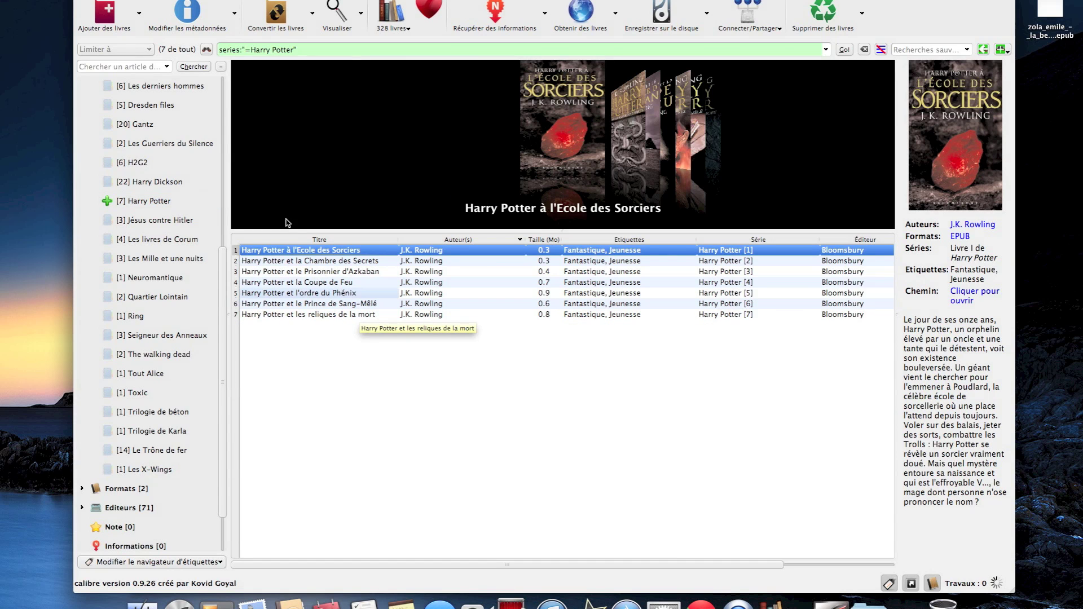
scroll(96, 140, up, 2)
scroll(96, 140, up, 3)
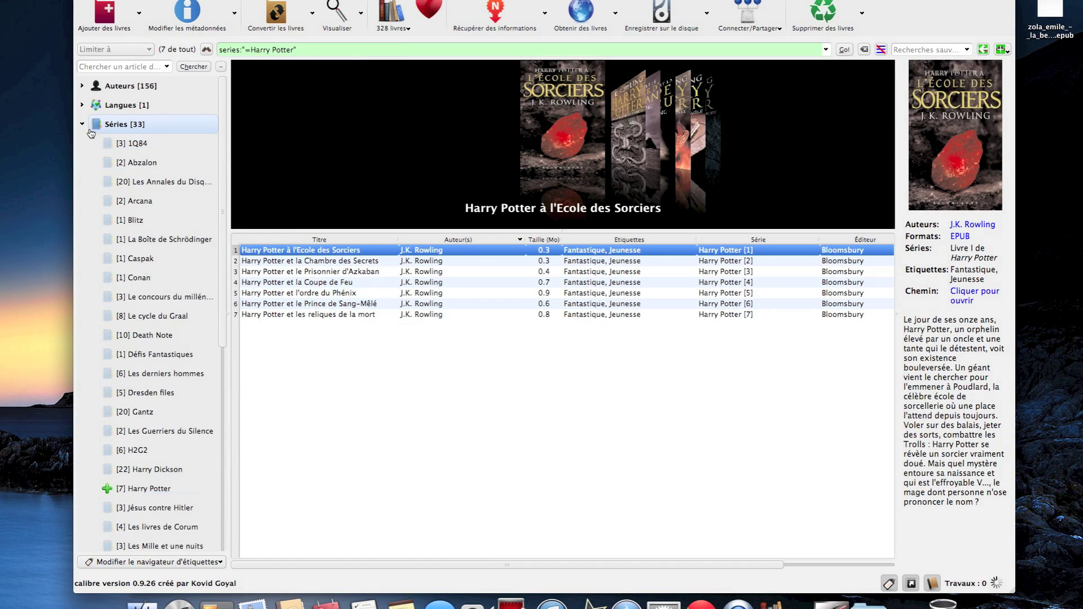
click(83, 125)
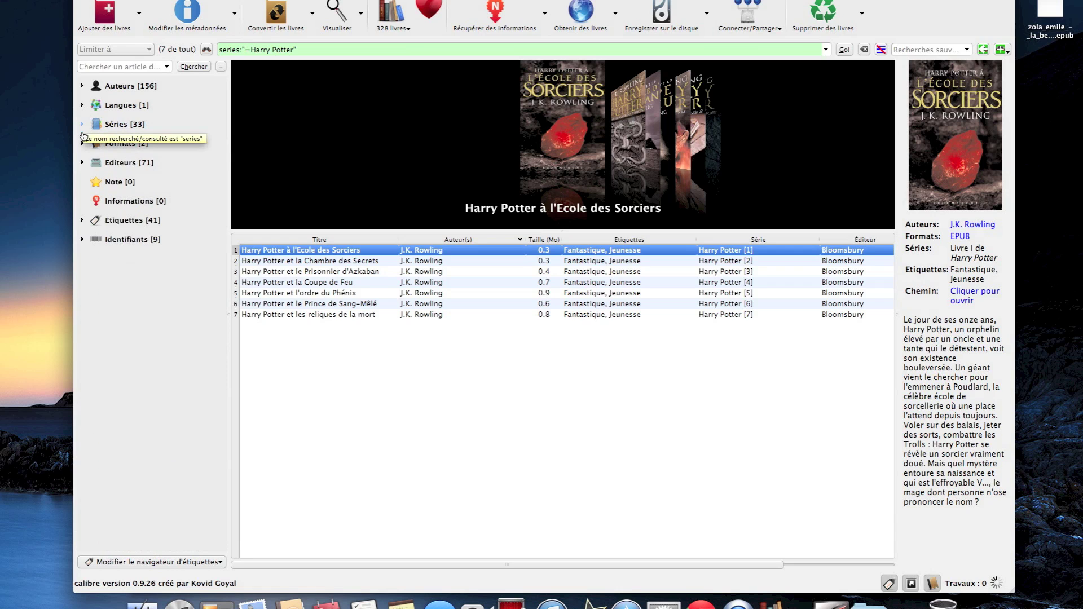
Step: Examine the entries of the Formats and Editeurs categories, collapsing each one again
click(83, 144)
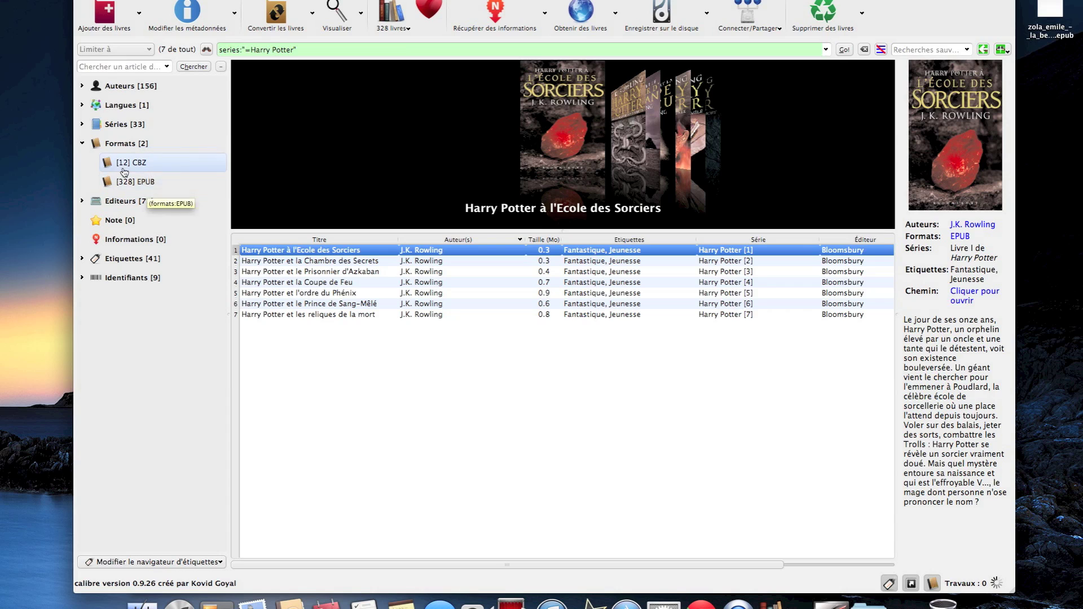
click(81, 143)
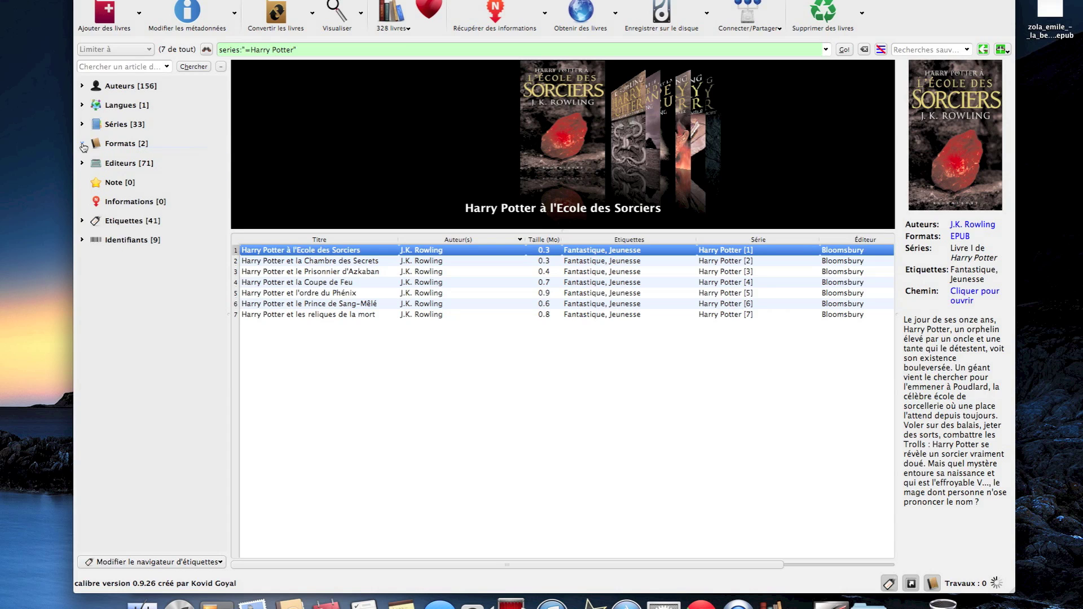
click(83, 164)
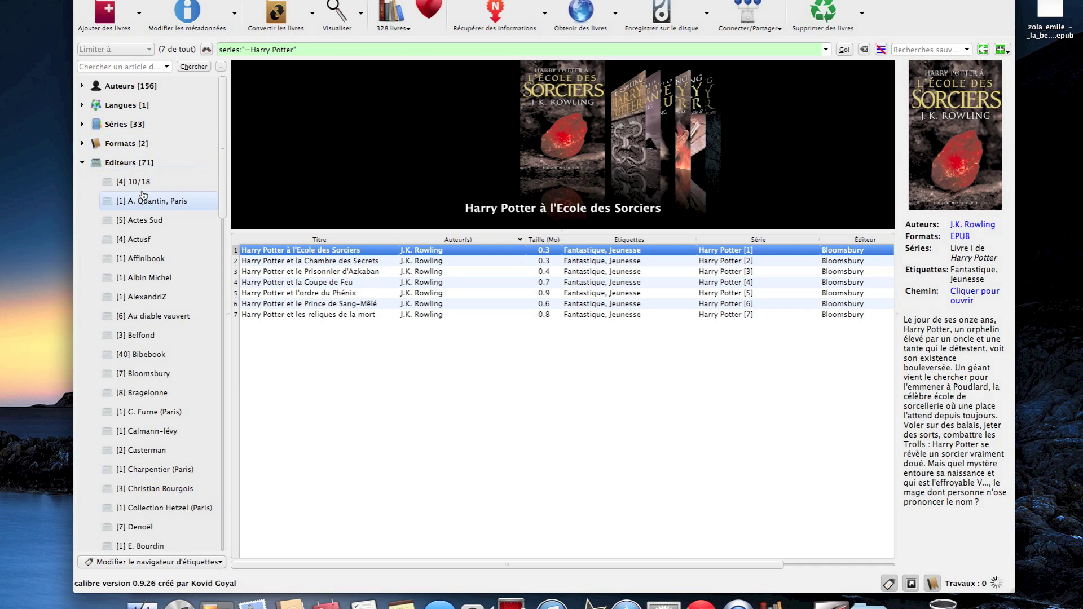
scroll(144, 191, down, 5)
scroll(144, 195, down, 5)
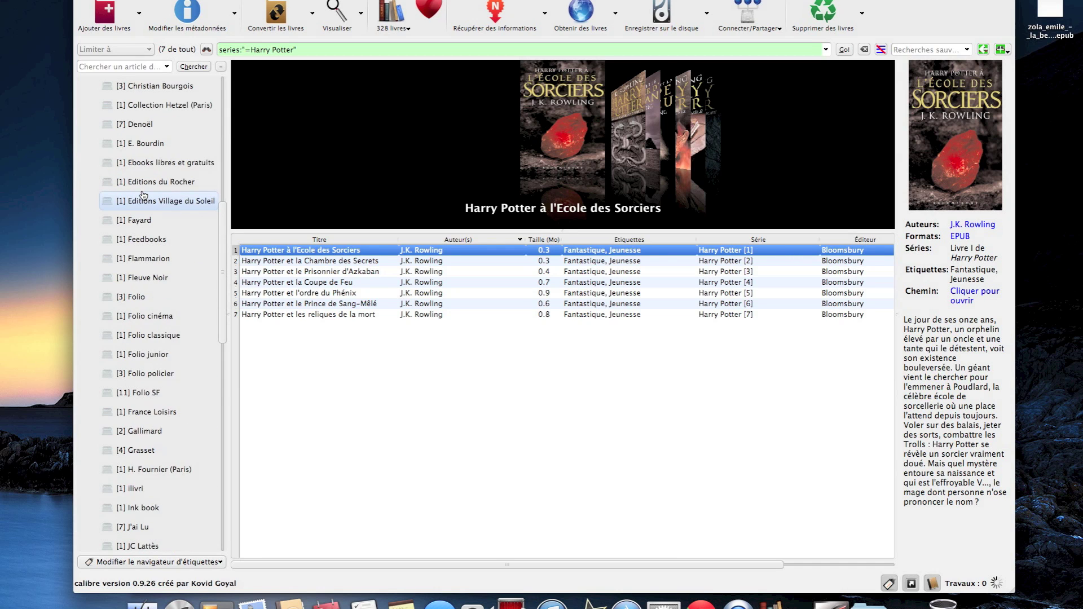
scroll(144, 194, up, 7)
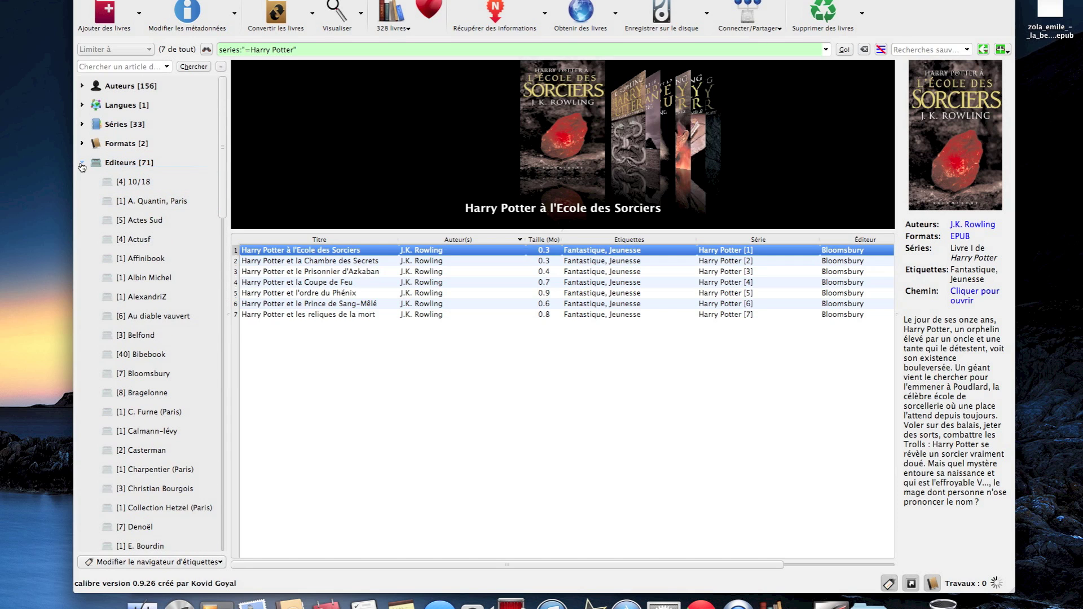
click(91, 170)
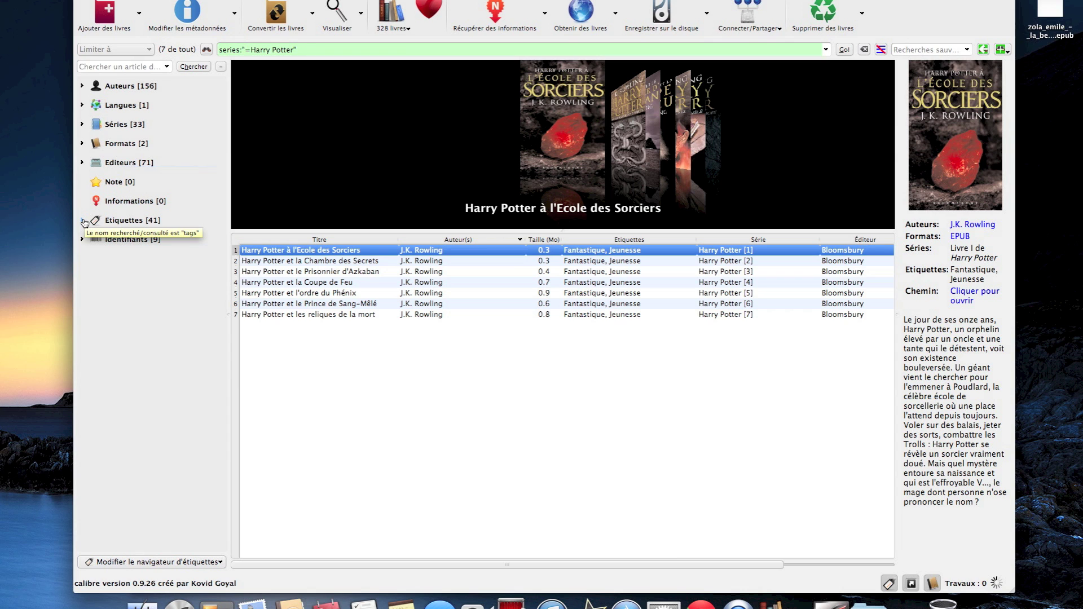
Step: Expand the Etiquettes category, look through its tags and filter the library by Classique
click(83, 221)
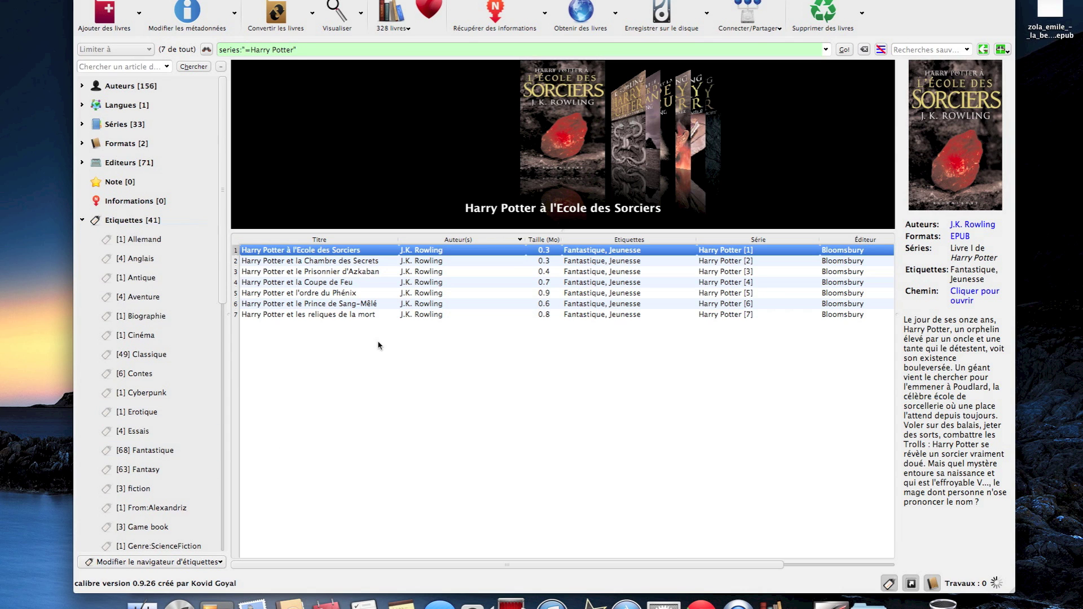
scroll(136, 337, down, 4)
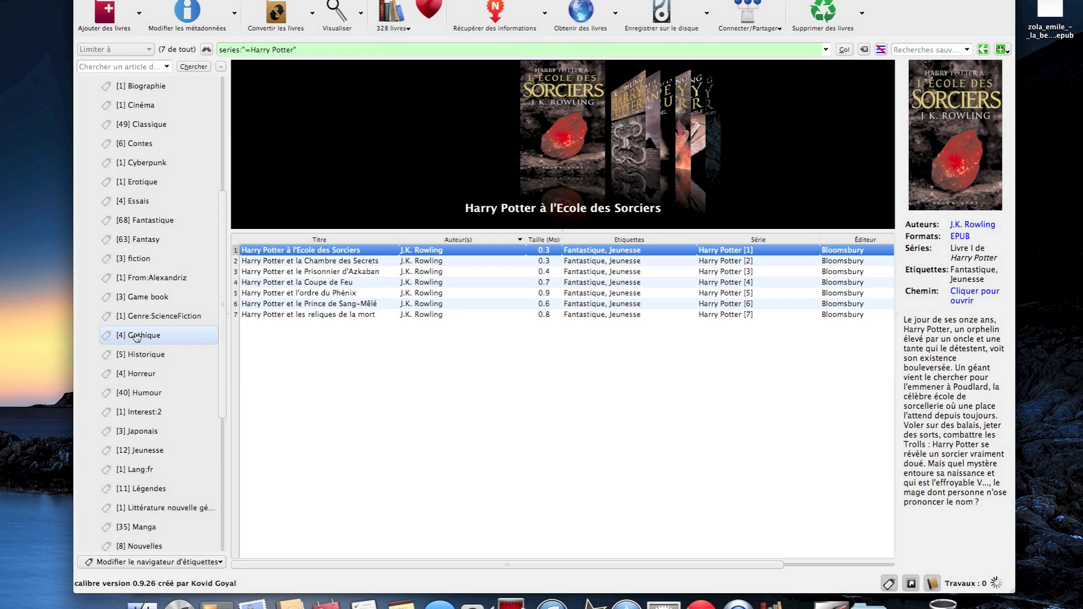
scroll(136, 338, down, 1)
scroll(136, 338, up, 3)
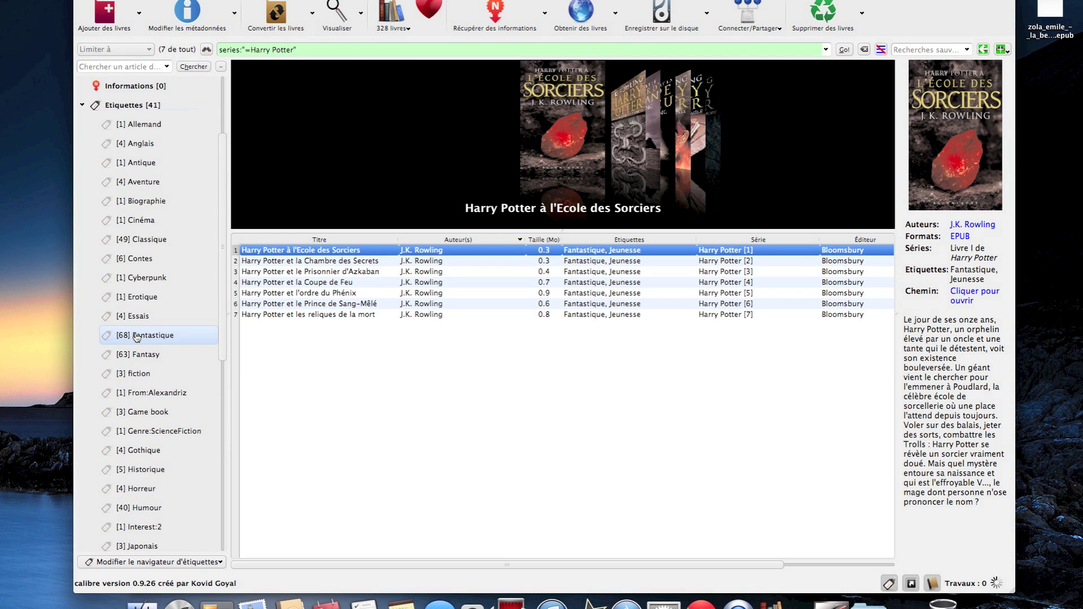
click(139, 240)
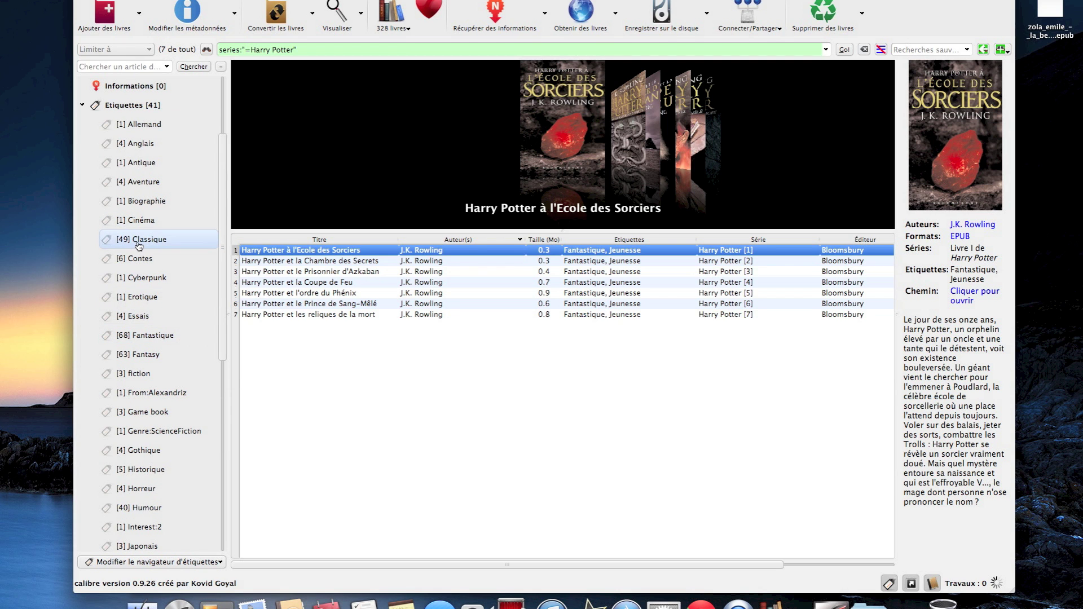
Step: Filter the library by the Fantasy tag, and switch the filter to the Essais tag
scroll(141, 261, down, 2)
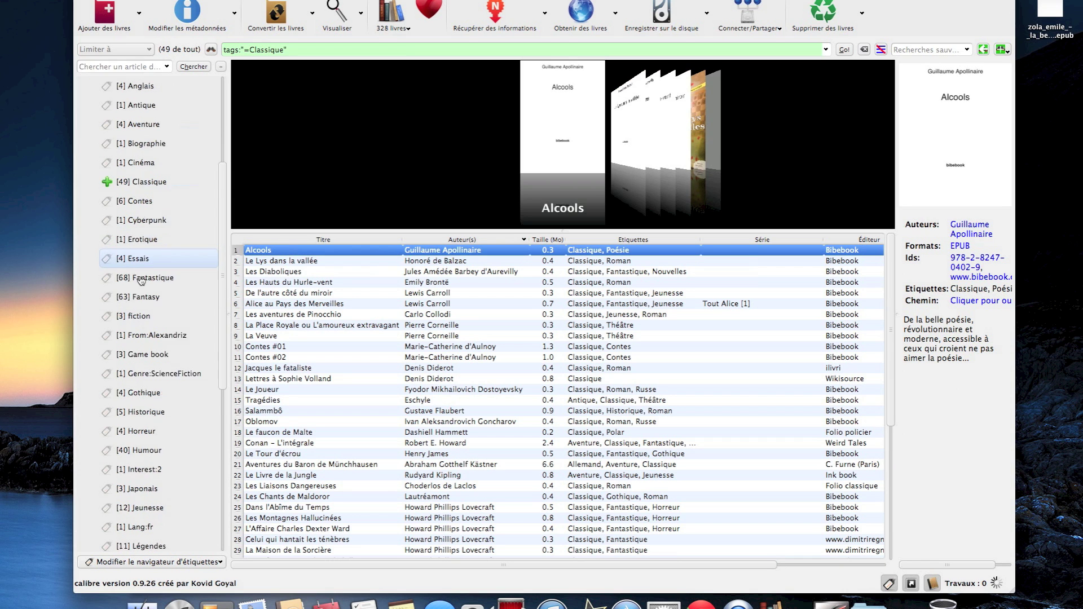
click(135, 240)
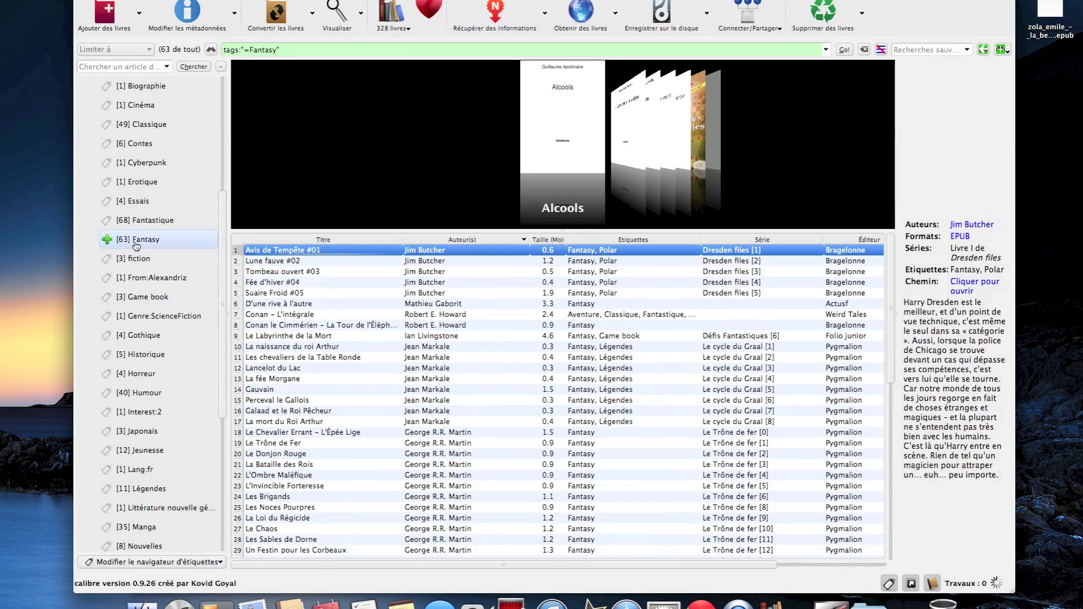
click(134, 201)
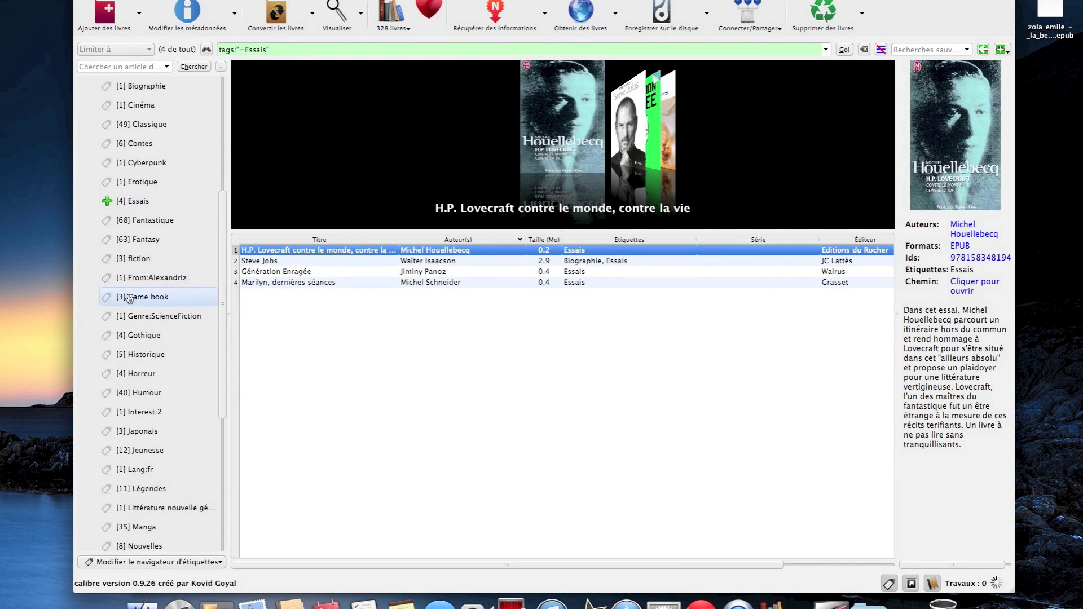
Step: Collapse the Etiquettes category and clear the Essais tag filter to list the whole library again
scroll(100, 217, up, 4)
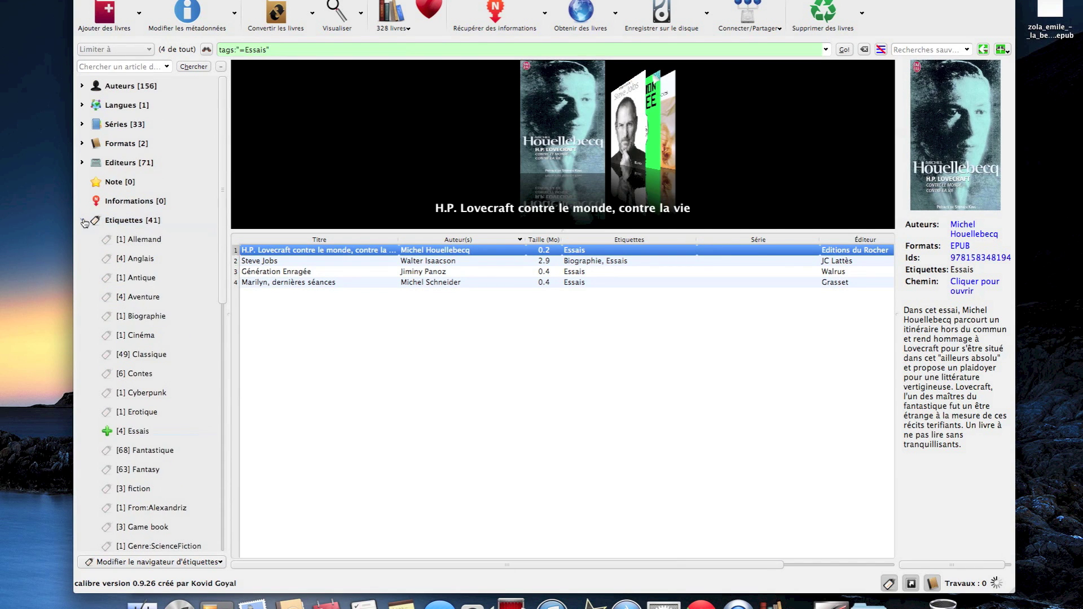
click(100, 223)
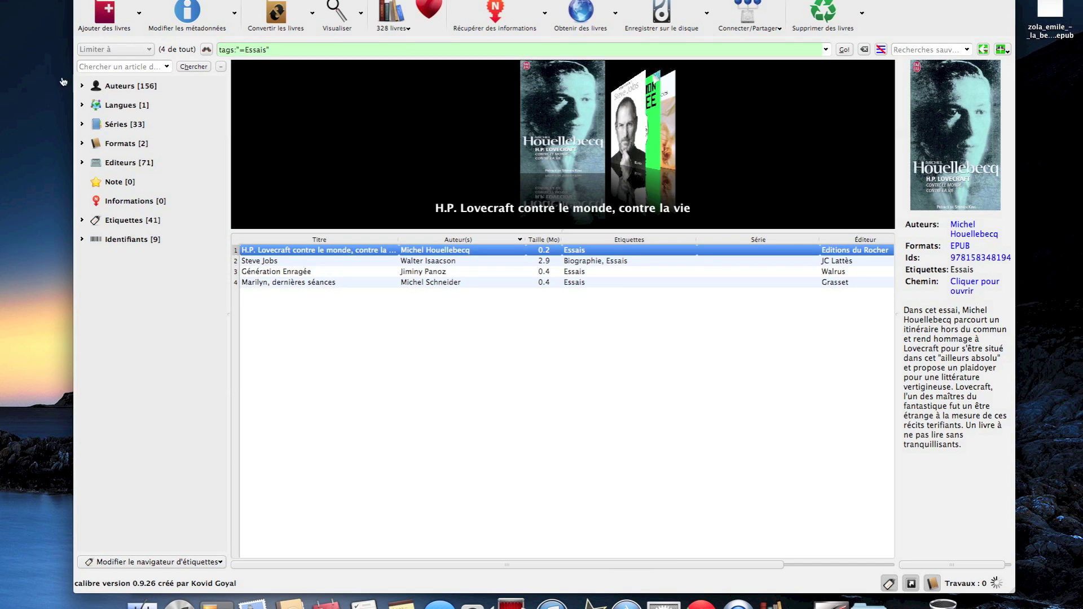
drag(271, 50, 210, 51)
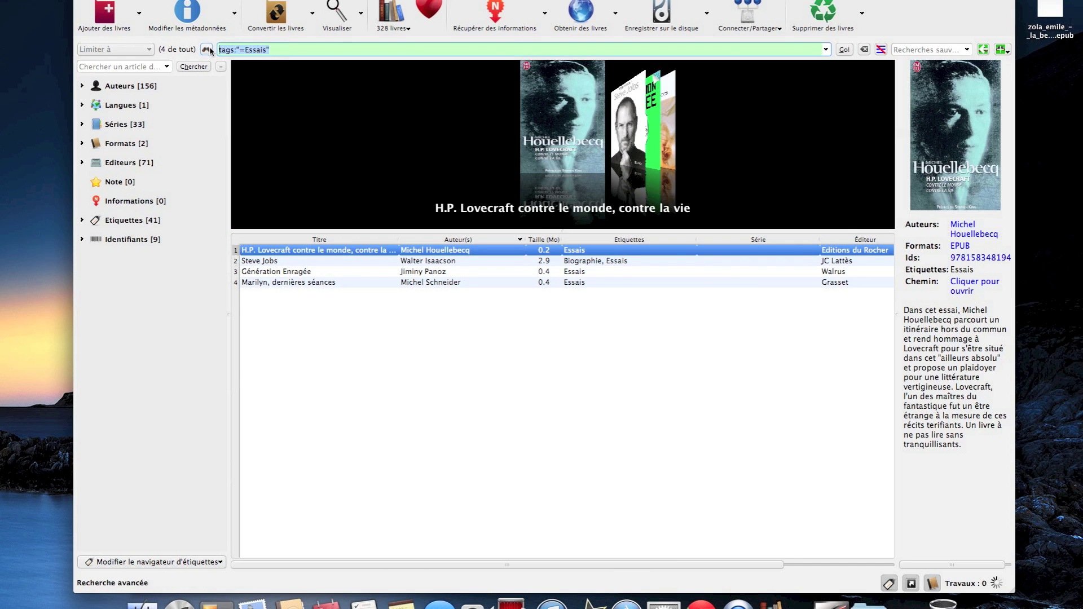
key(BackSpace)
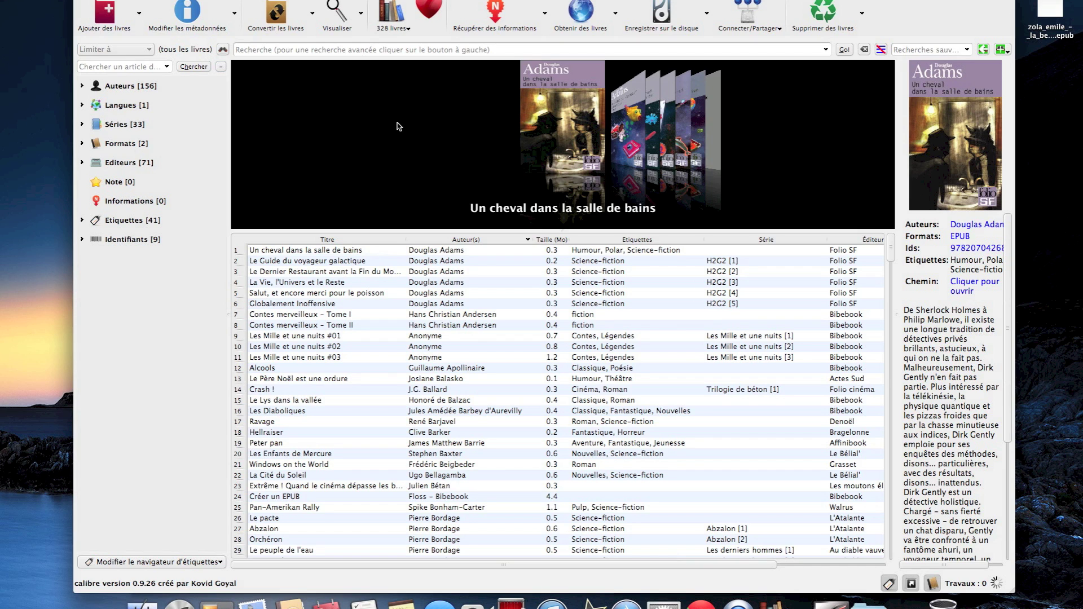
Step: Add the e-book file zola_emile_-_la_bete_humaine.epub from the Bureau folder to the library
click(100, 21)
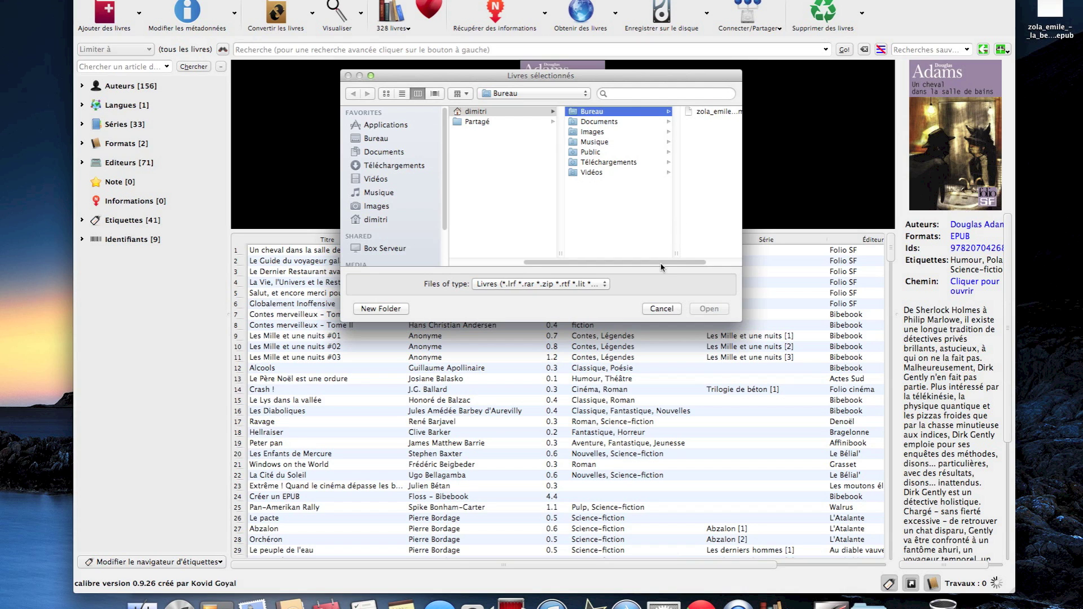
drag(663, 262, 736, 265)
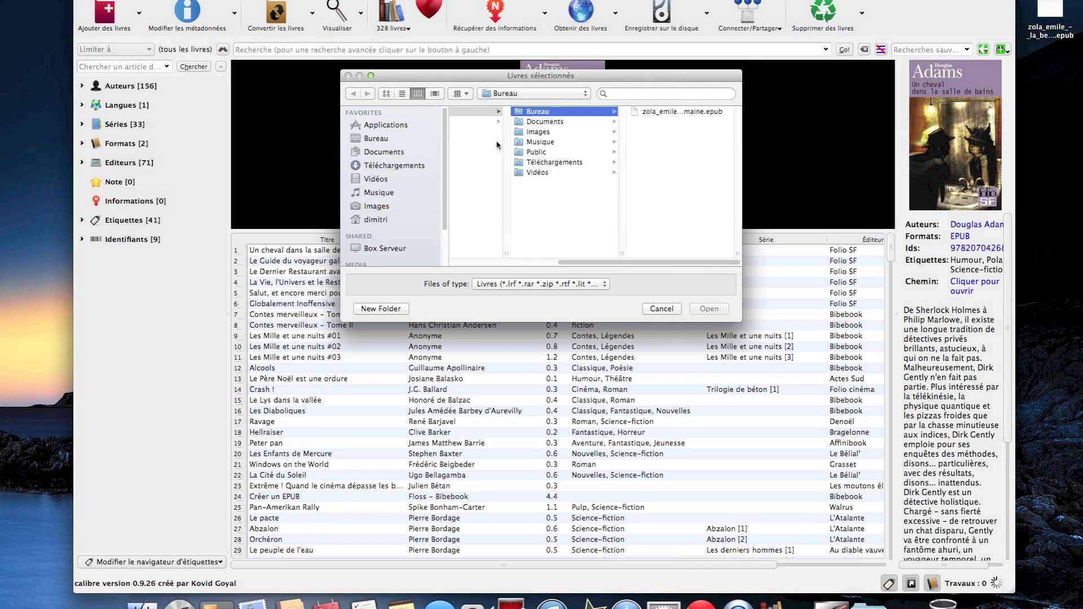
click(677, 114)
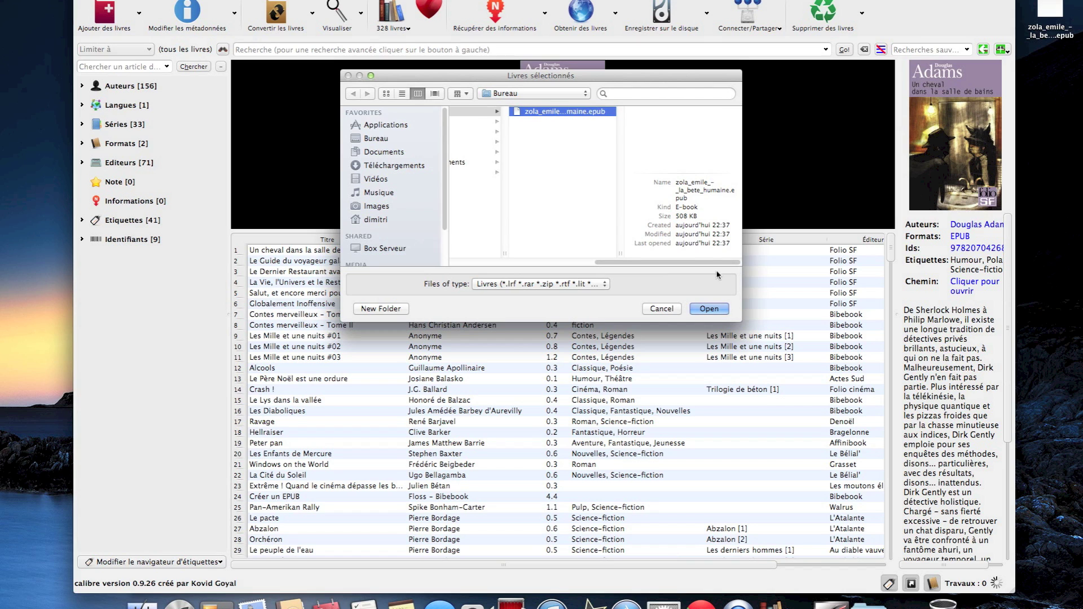
click(709, 309)
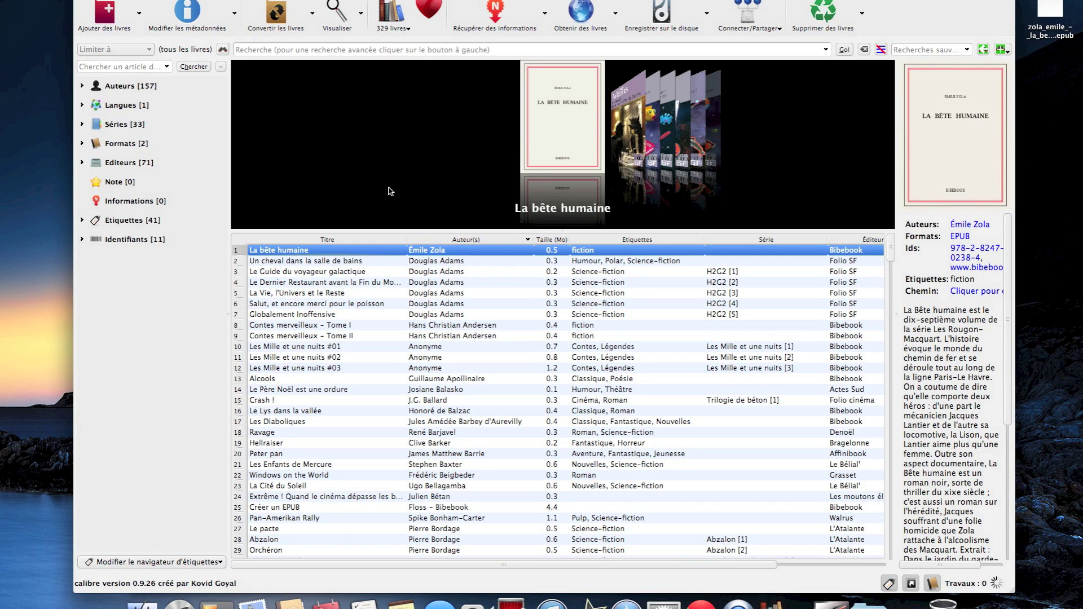
Step: Open the metadata of La bête humaine for editing and replace its tags with Roman, Classique
click(186, 17)
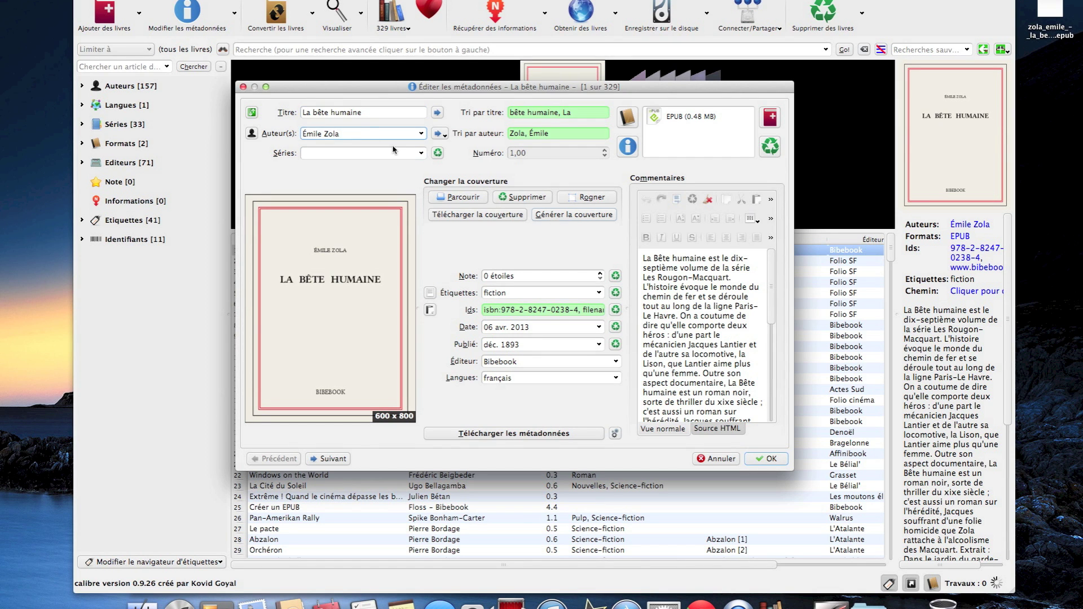
click(516, 312)
click(487, 279)
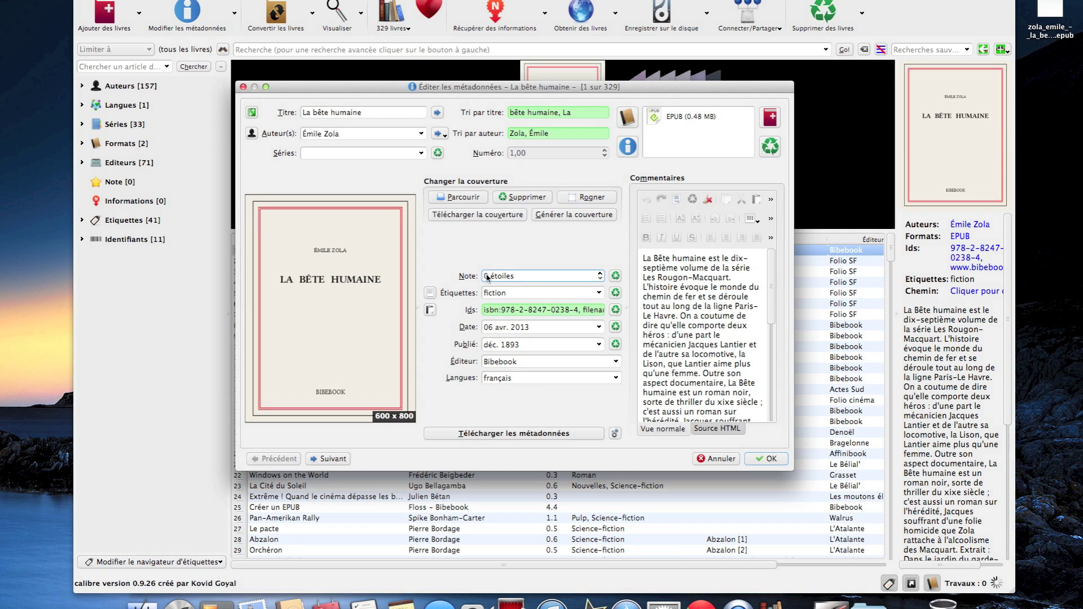
key(Tab)
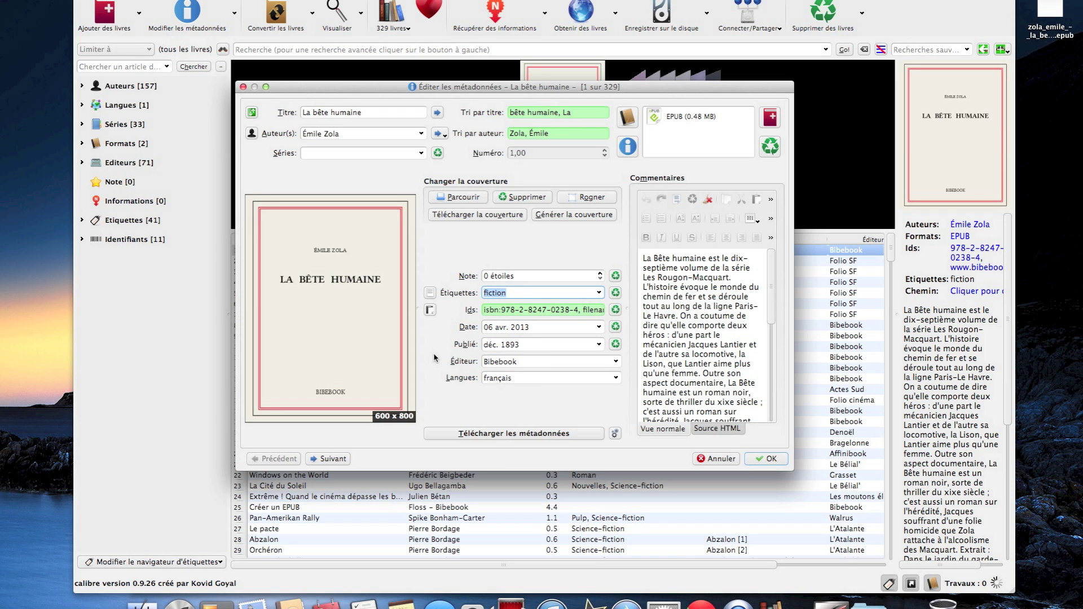
key(BackSpace)
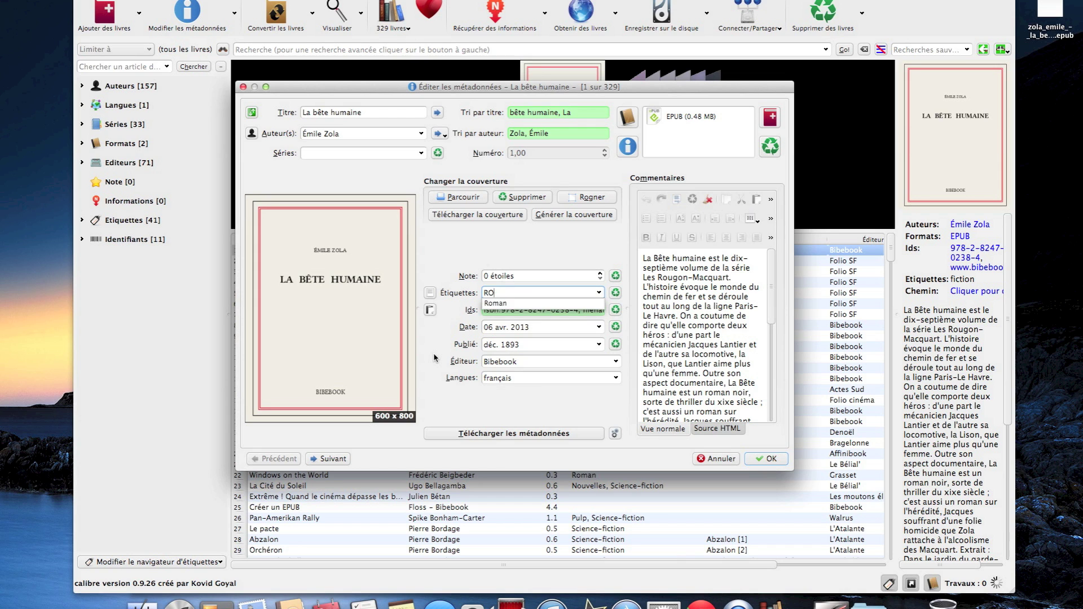
text(Roman, Classique,)
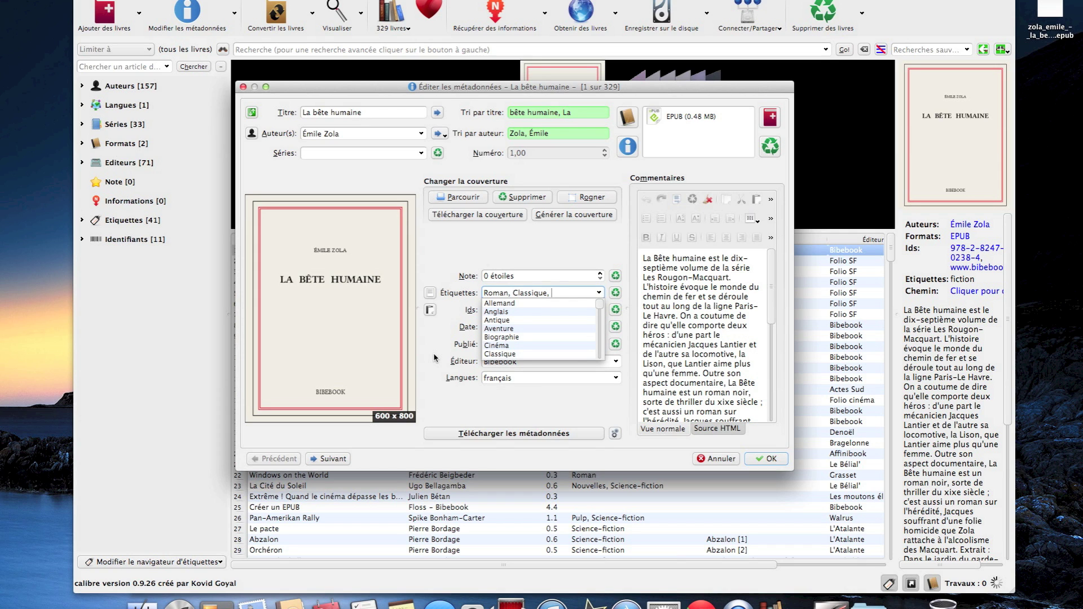
key(BackSpace)
key(BackSpace)
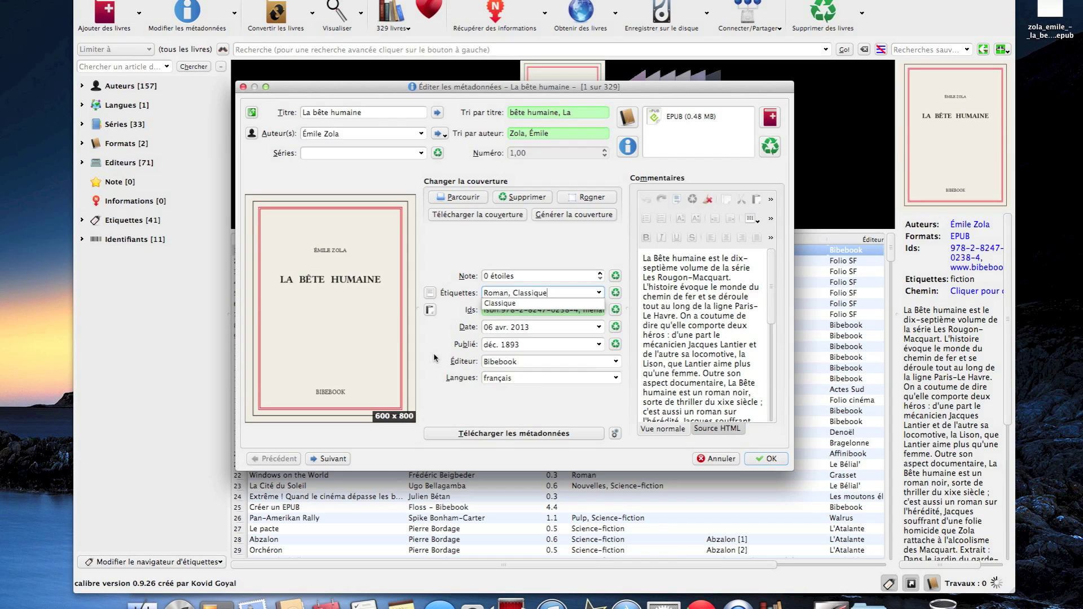
key(Escape)
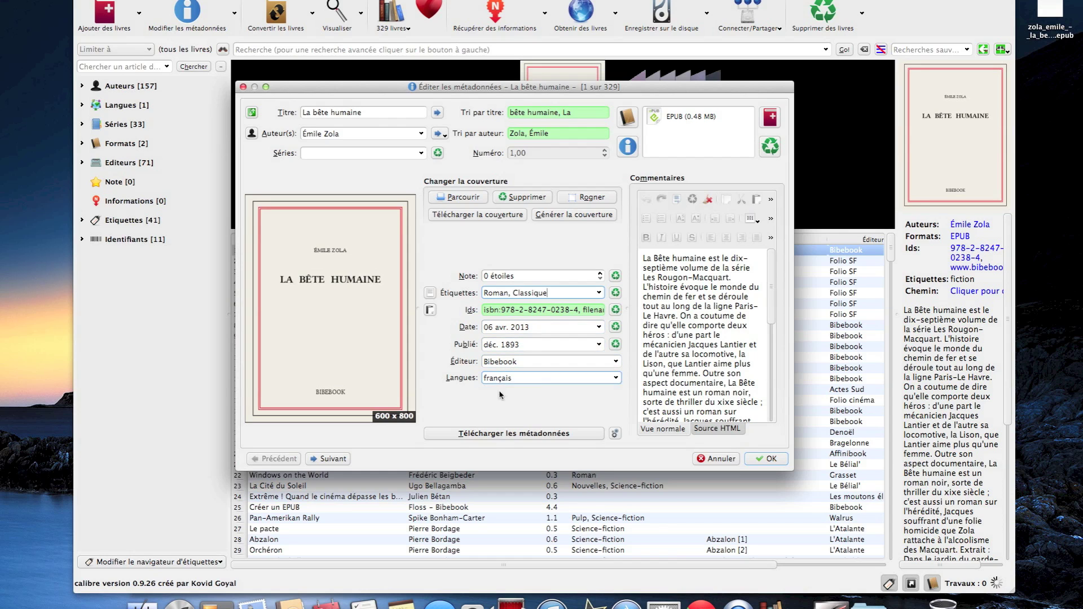
Step: Examine the book's comments in the normal view and in the HTML source, including the opening paragraph tag, and return to the normal view
drag(771, 294, 770, 375)
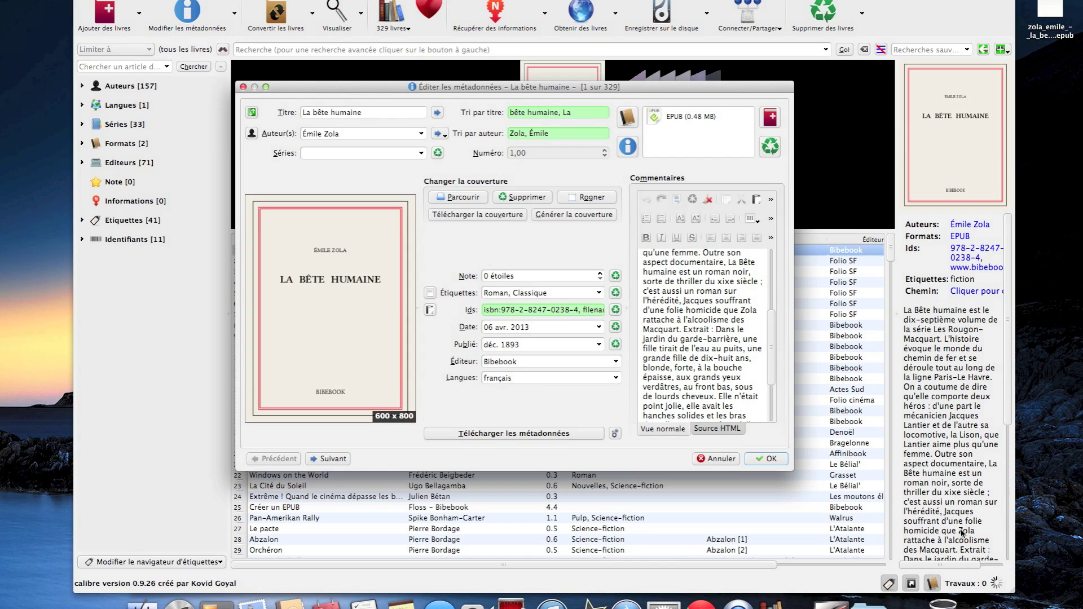
drag(770, 327, 764, 251)
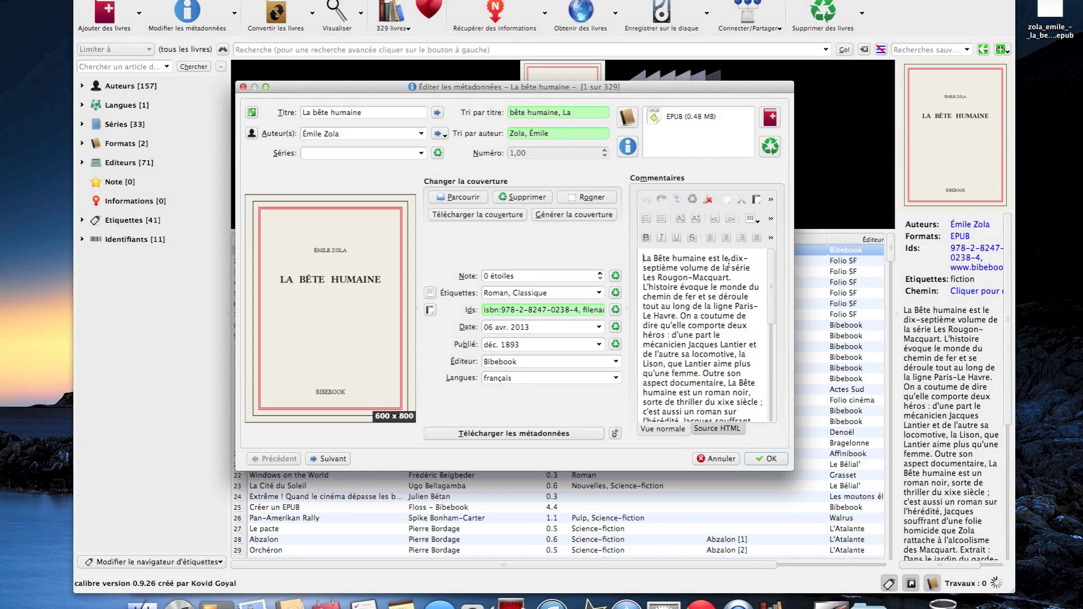
drag(768, 275, 767, 253)
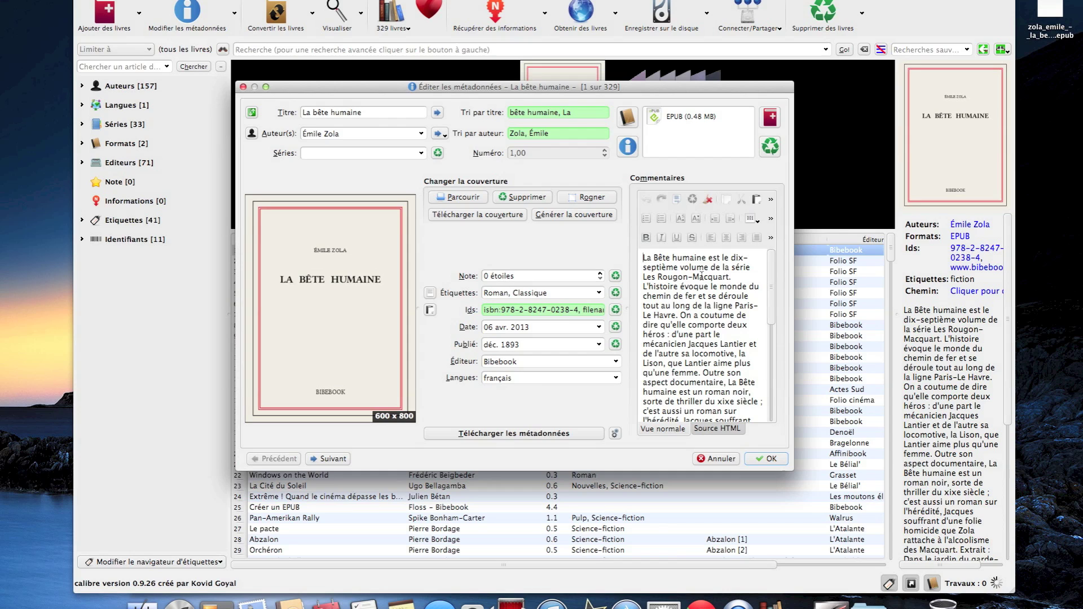
click(708, 430)
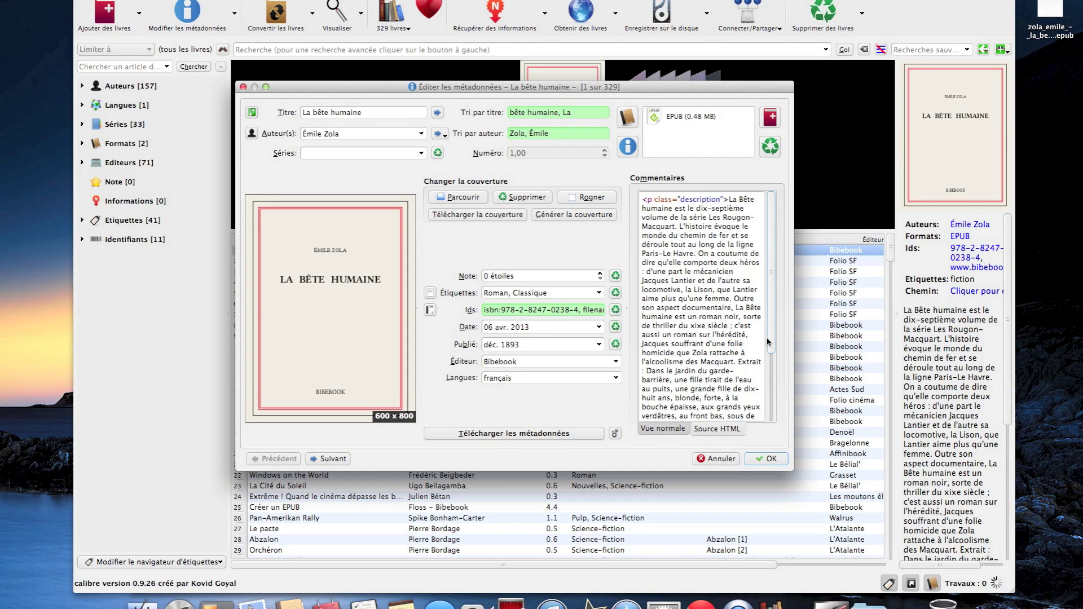
drag(768, 338, 757, 253)
drag(642, 200, 729, 201)
mouse_move(772, 249)
mouse_down()
mouse_move(764, 295)
mouse_move(772, 239)
mouse_up()
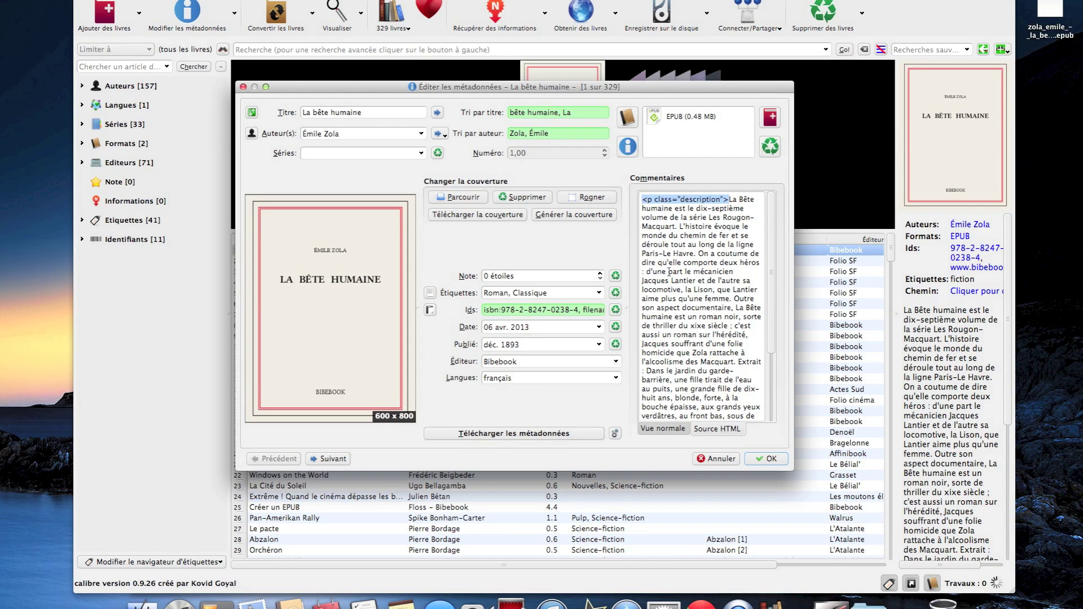
click(666, 430)
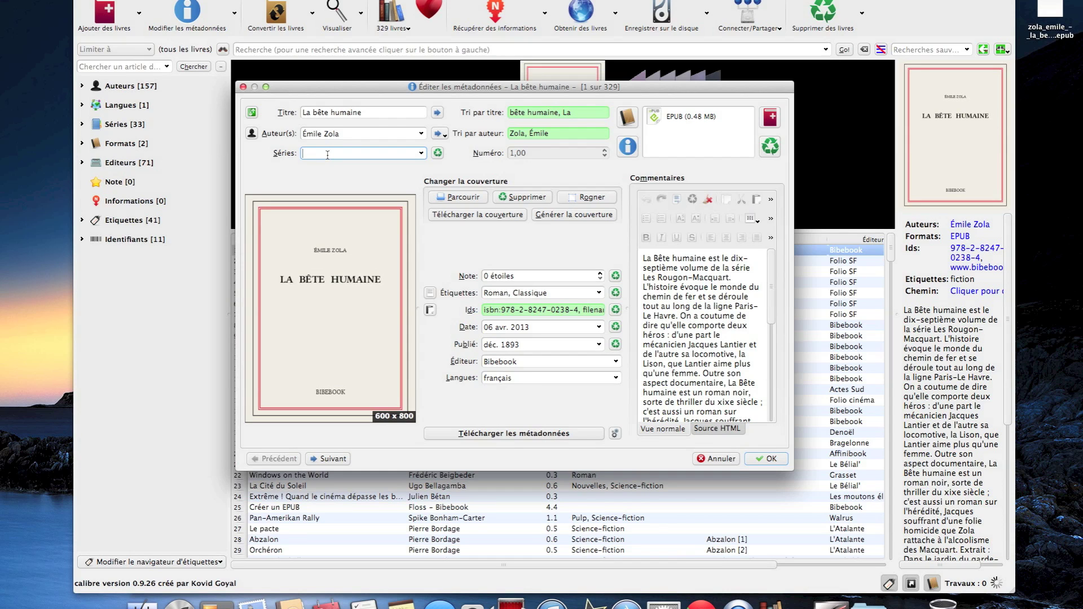
Step: Set the book's series to Les Rougon-Macquart
text(LEs)
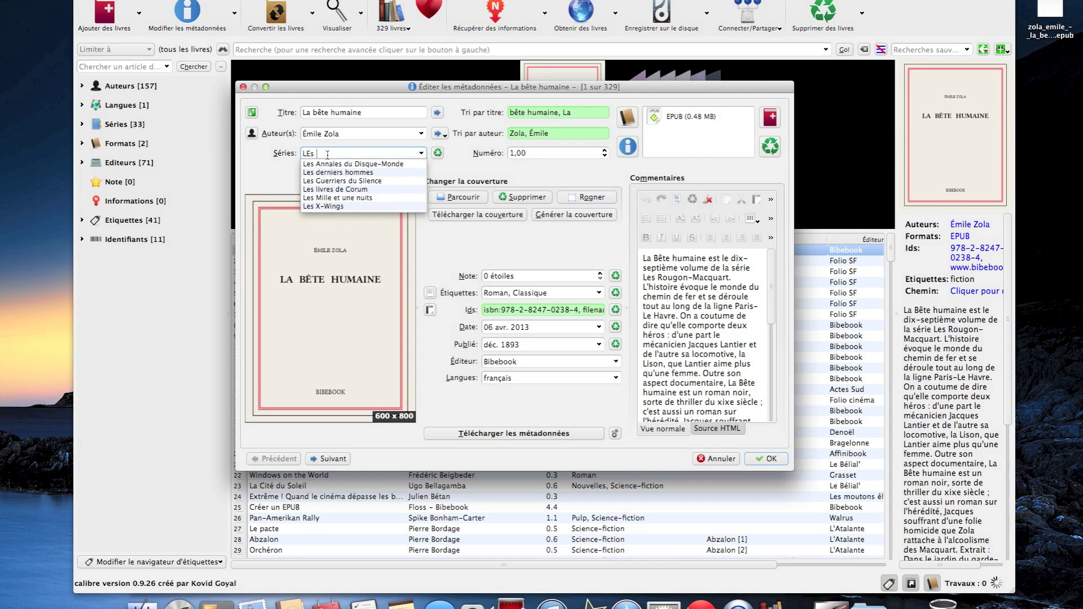
key(BackSpace)
key(BackSpace)
key(BackSpace)
key(BackSpace)
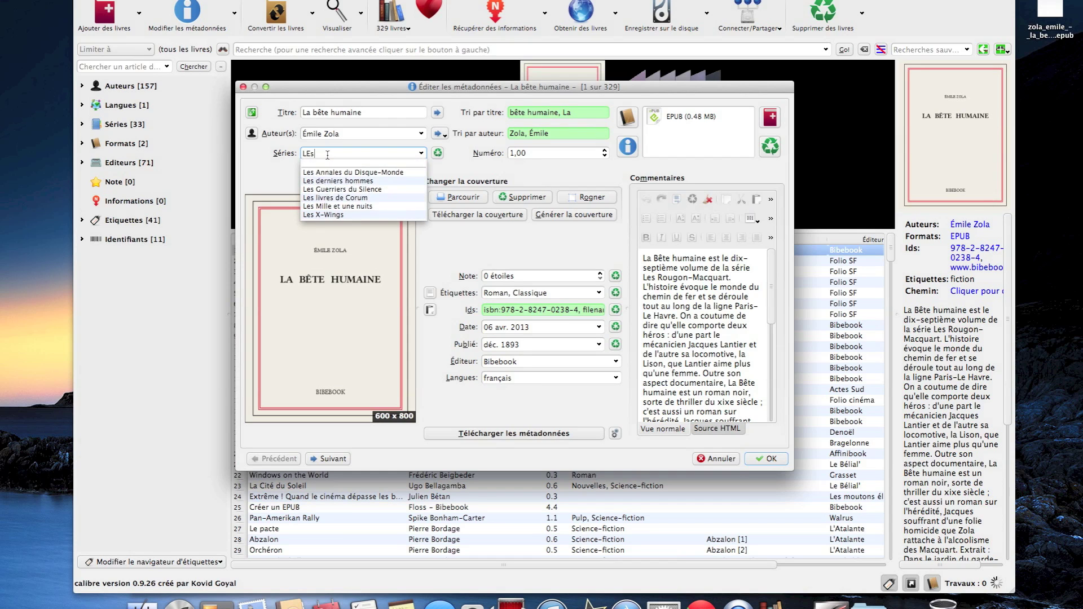
text(Les Ron-ougon-MAcquart)
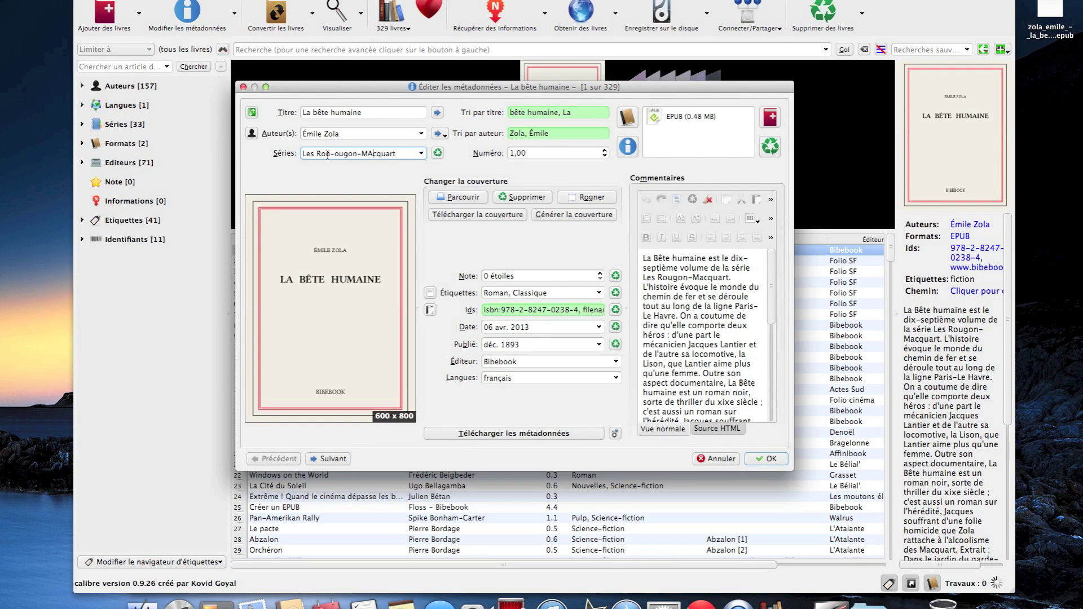
key(BackSpace)
text(a)
key(BackSpace)
key(BackSpace)
key(BackSpace)
Step: Set the book's number in the series to 17 and save the metadata
click(515, 152)
drag(512, 152, 509, 156)
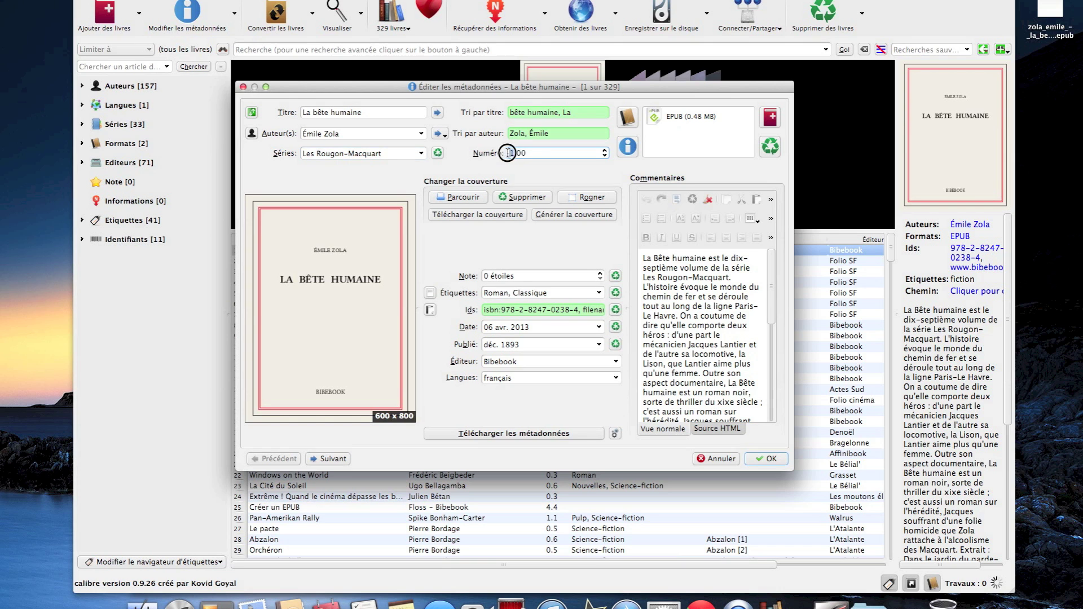
text(17)
click(781, 460)
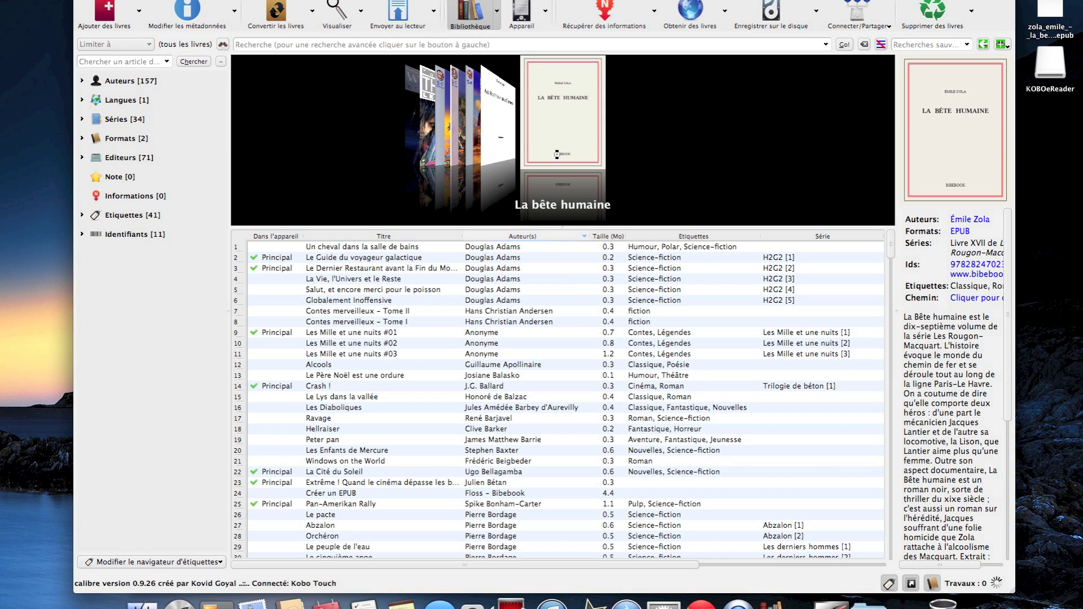
Step: Look through the book list with the Kobo connected and view the details of Crash !
scroll(411, 350, down, 1)
click(411, 351)
scroll(399, 316, up, 1)
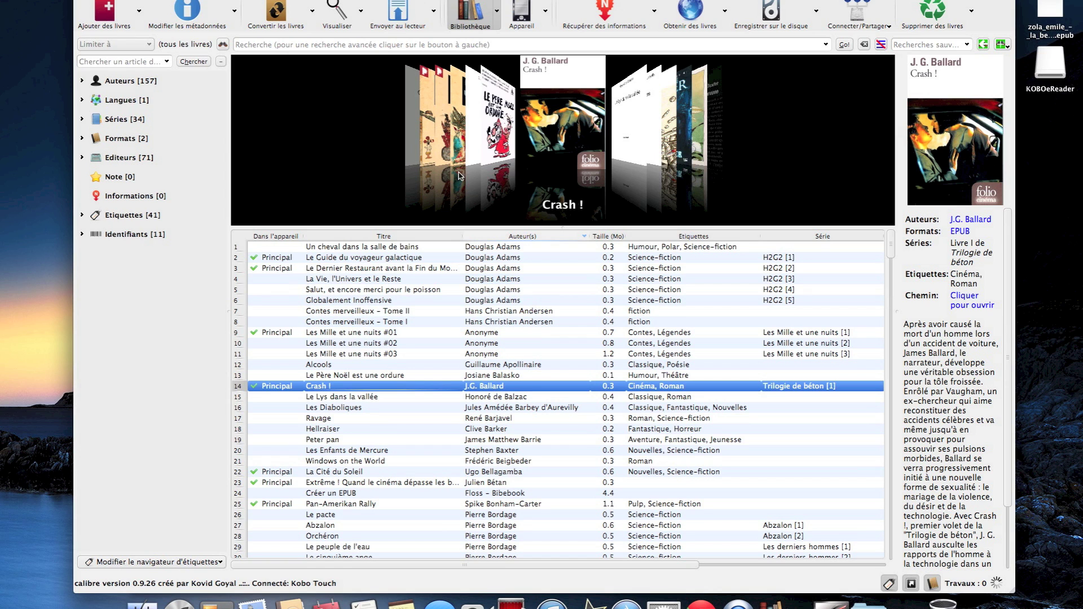
Step: Force the extra application running in the Dock to quit
click(295, 44)
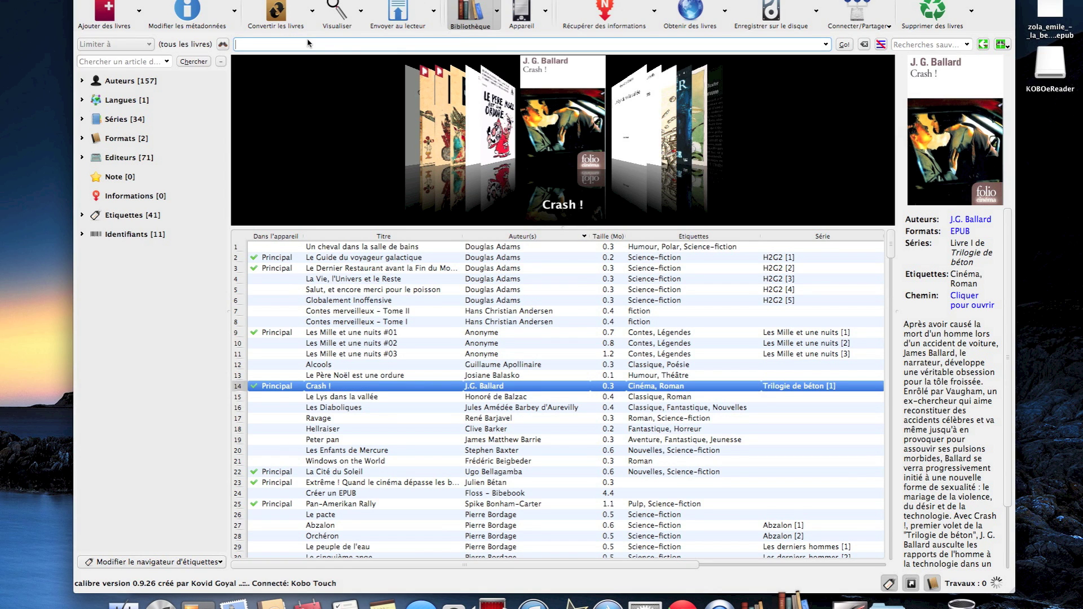
right_click(794, 602)
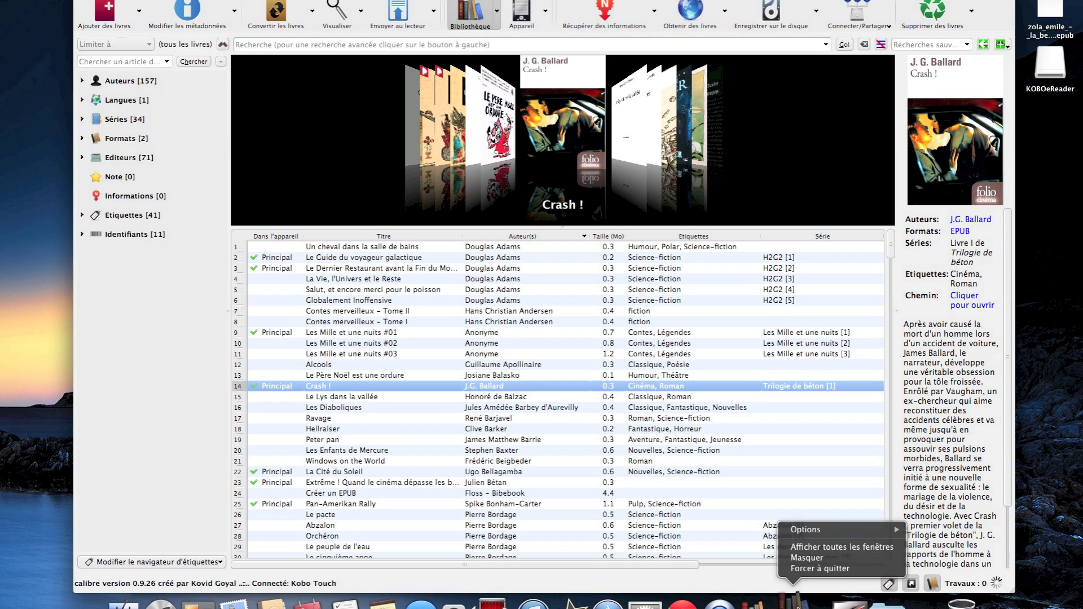
click(798, 569)
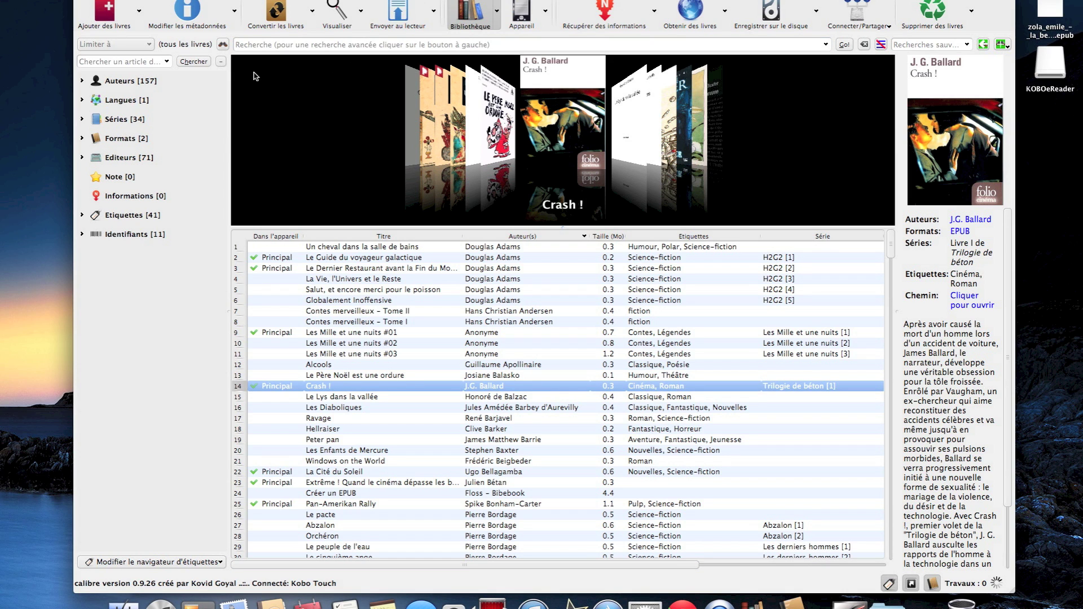
Step: Search the library for zola and select La bête humaine among the matching books
click(253, 44)
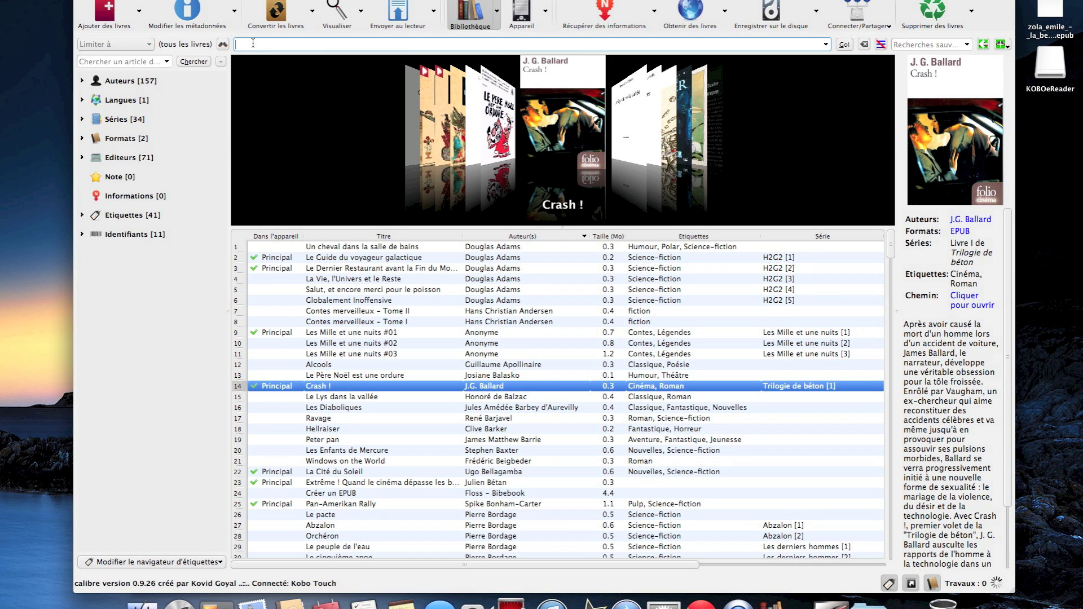
text(z)
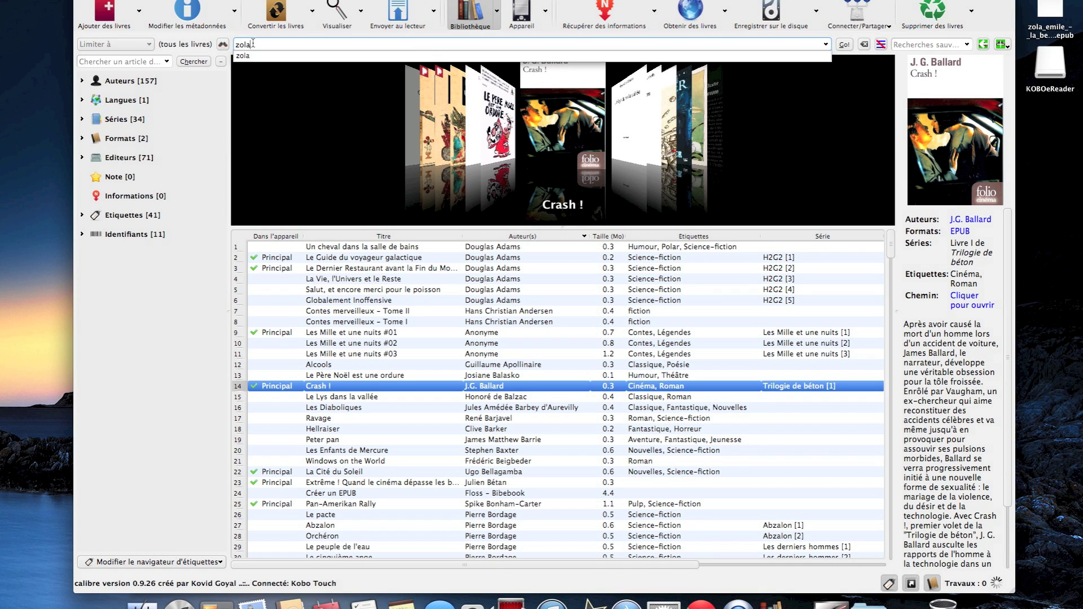
text(ola)
key(Return)
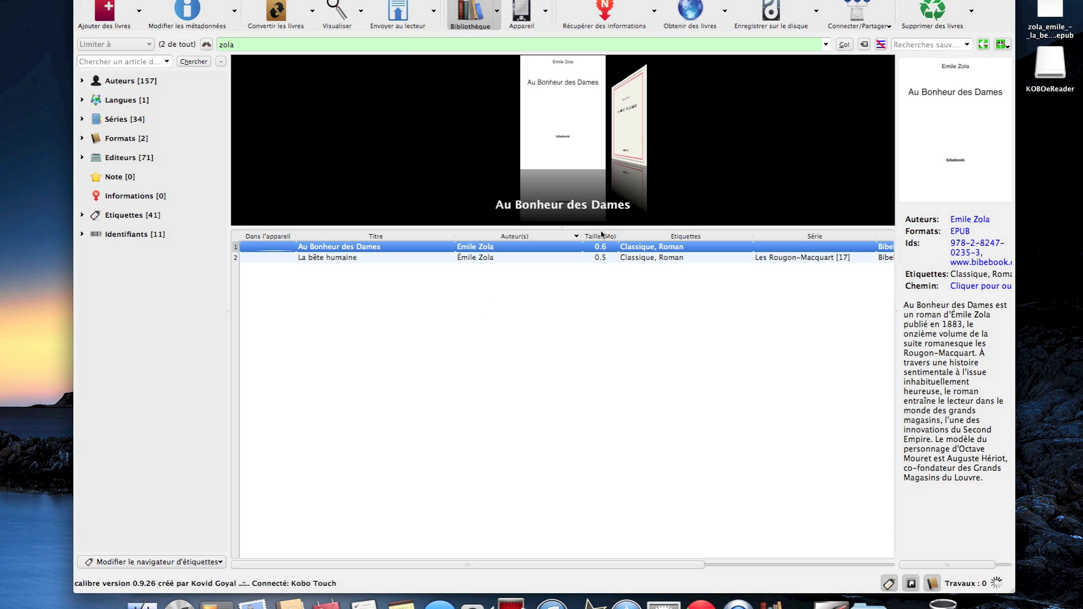
click(627, 134)
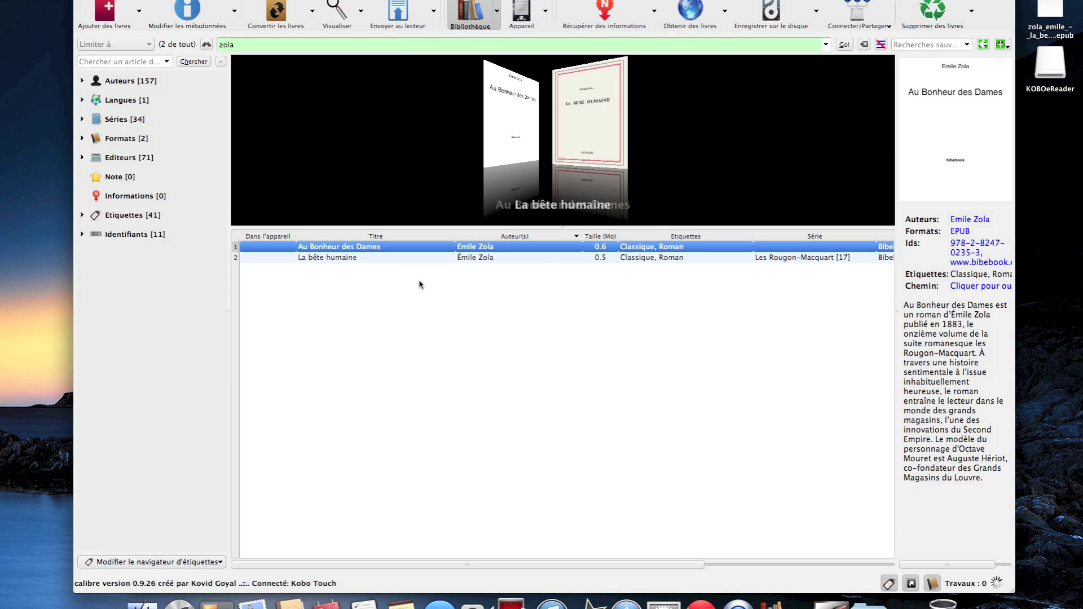
click(314, 257)
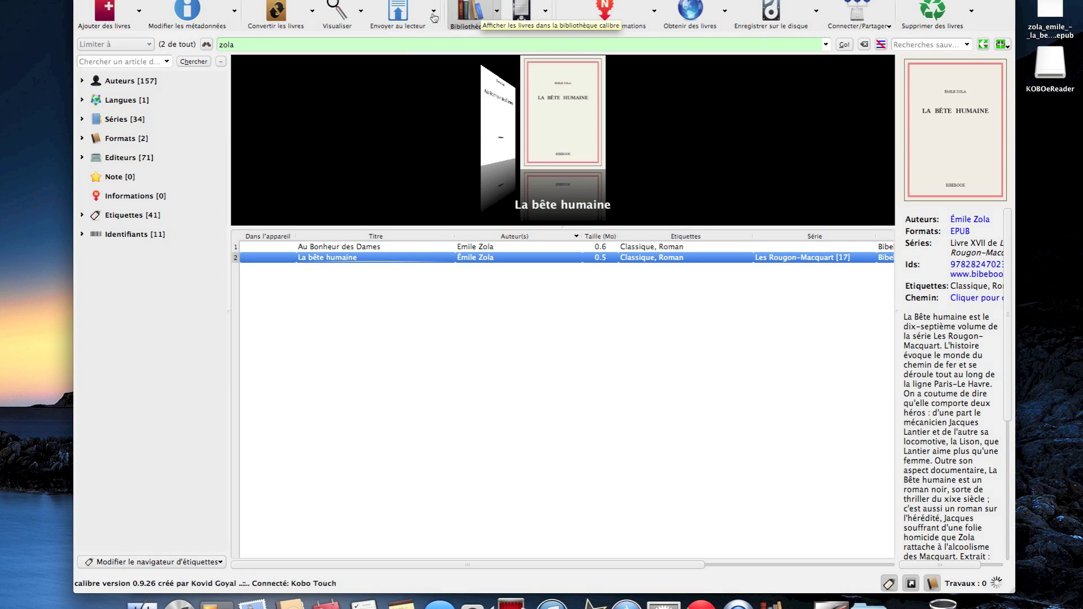
Step: Send La bête humaine to the Kobo reader's main memory and clear the zola search to list all books
click(397, 21)
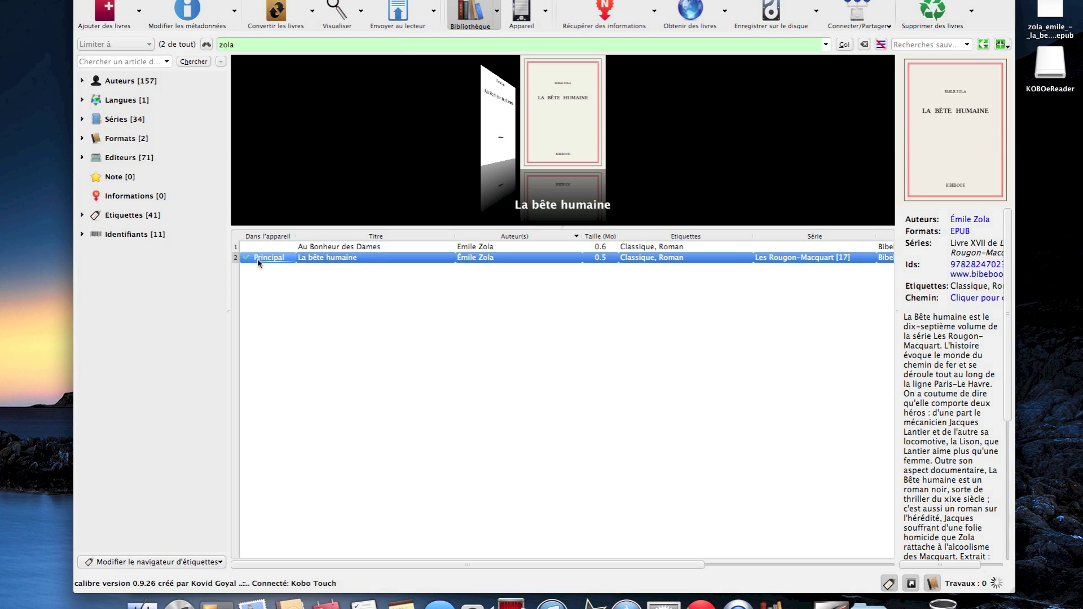
click(259, 43)
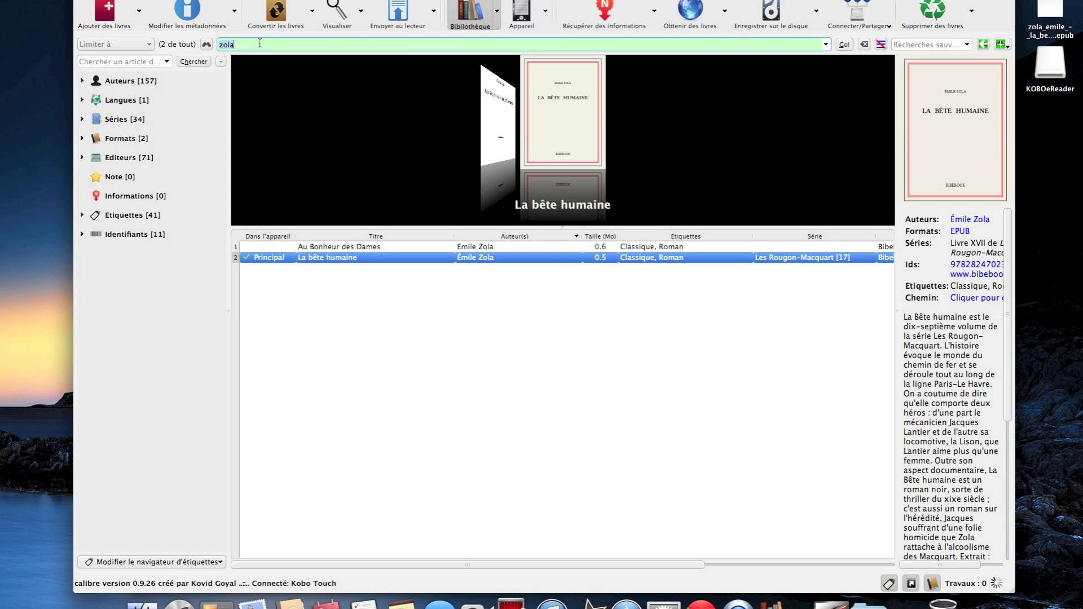
key(BackSpace)
key(Return)
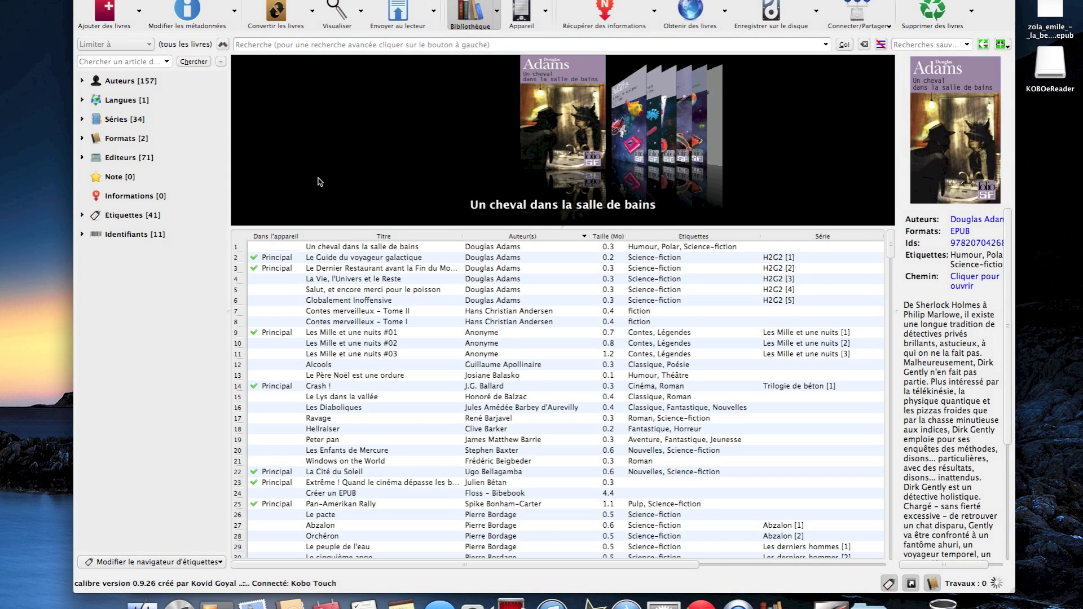
Step: Look through the full book list for titles marked as on the device, and select La bête humaine at its end
scroll(415, 317, down, 10)
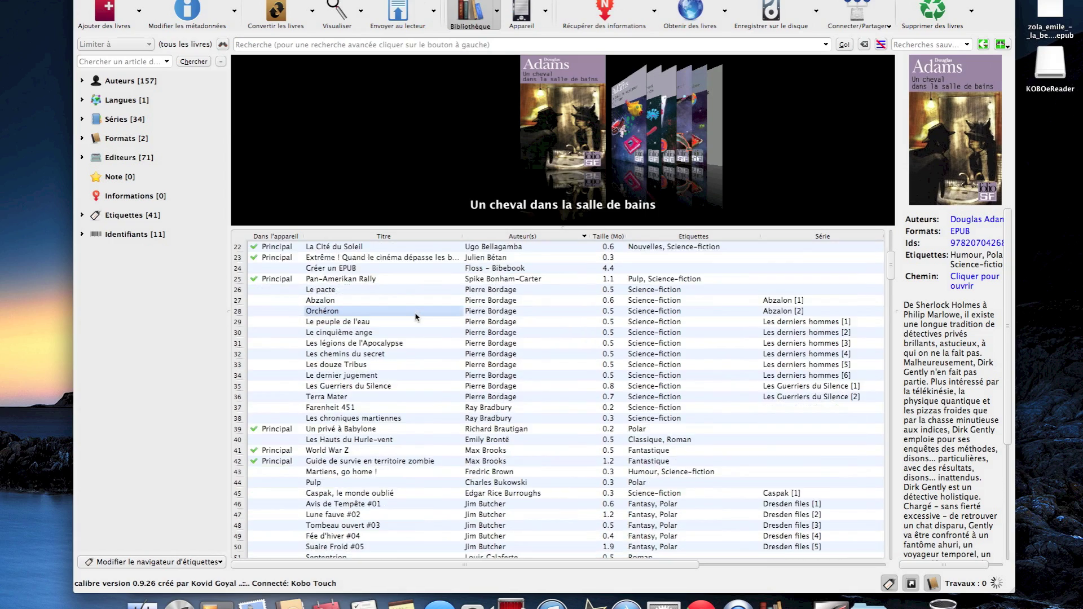
scroll(415, 316, down, 11)
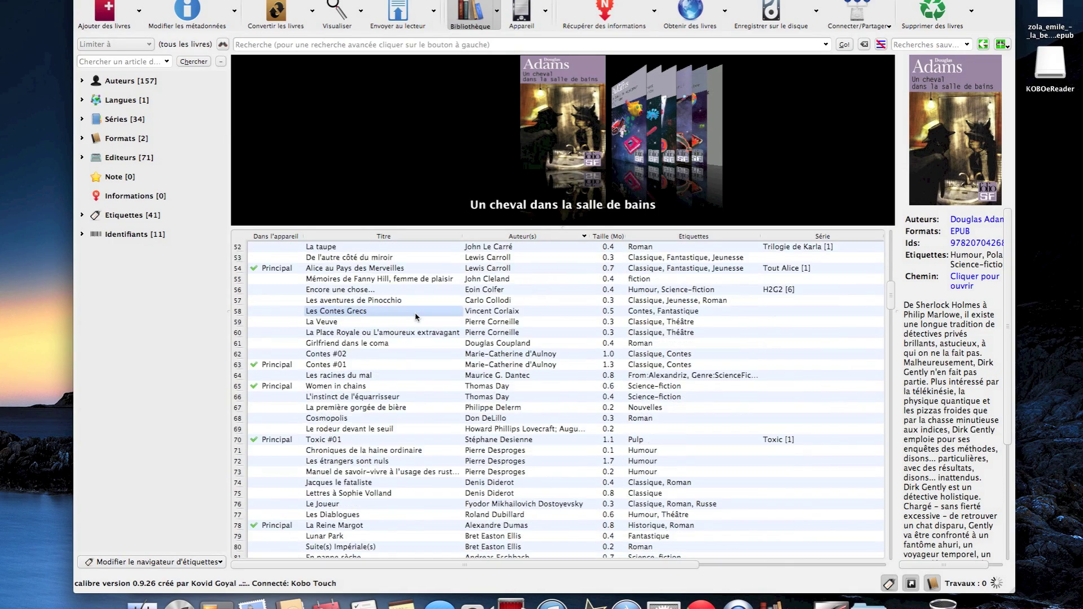
scroll(416, 317, down, 3)
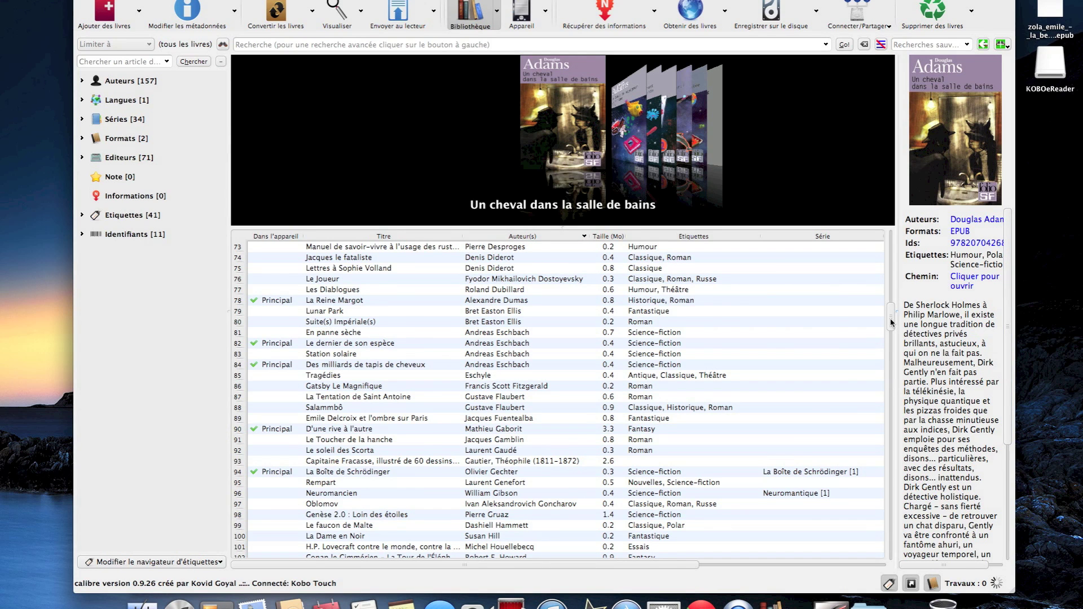
drag(891, 319, 901, 574)
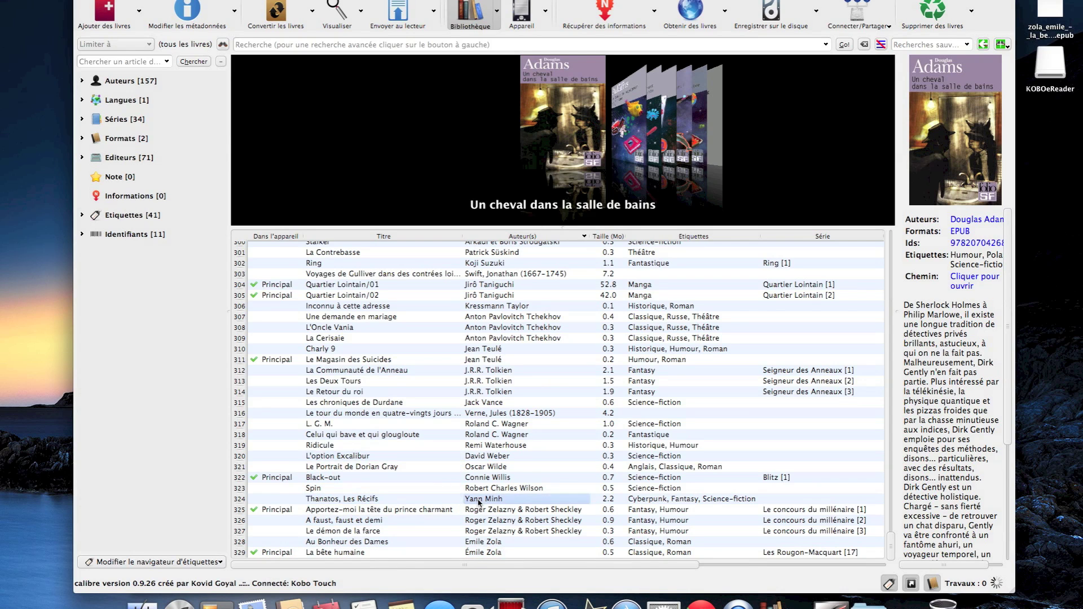
click(274, 554)
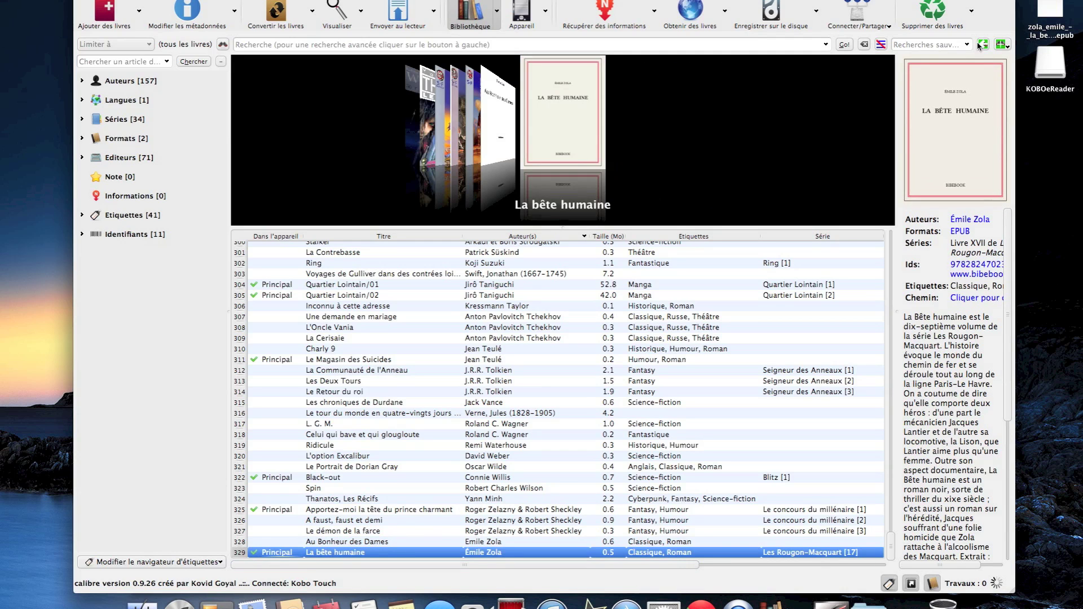
Step: Request deletion of the selected La bête humaine and cancel at the choice between library and device
click(973, 19)
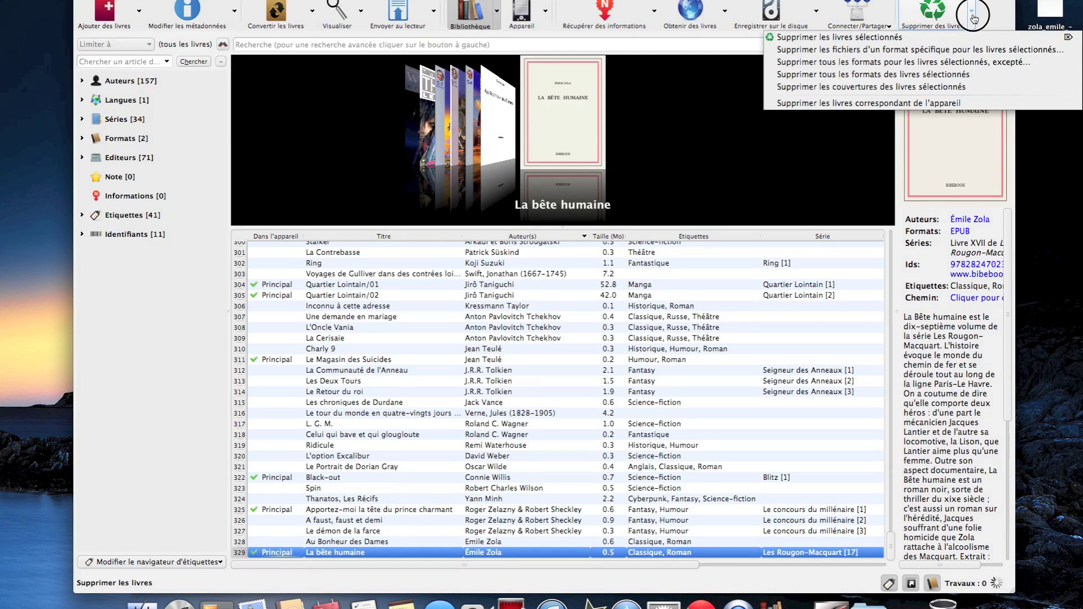
click(914, 38)
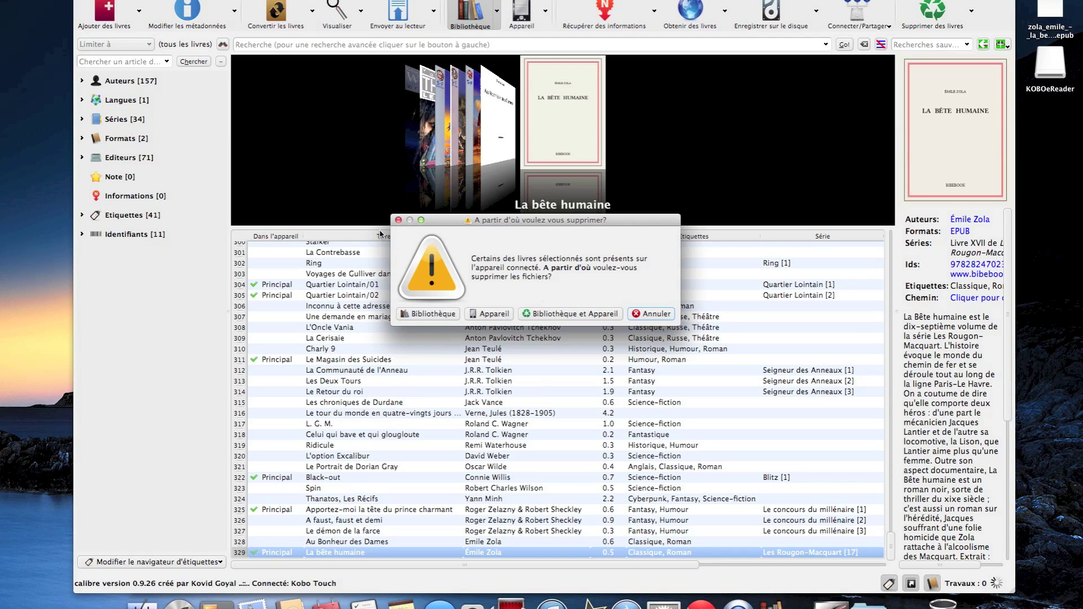
click(575, 311)
click(653, 314)
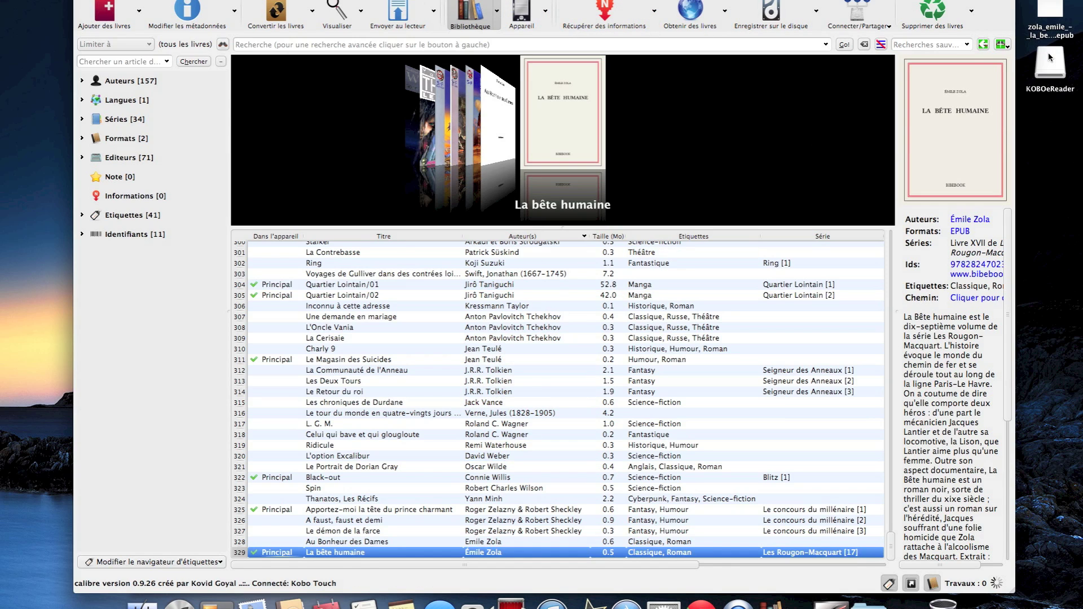
Step: Eject the connected Kobo reader
click(547, 15)
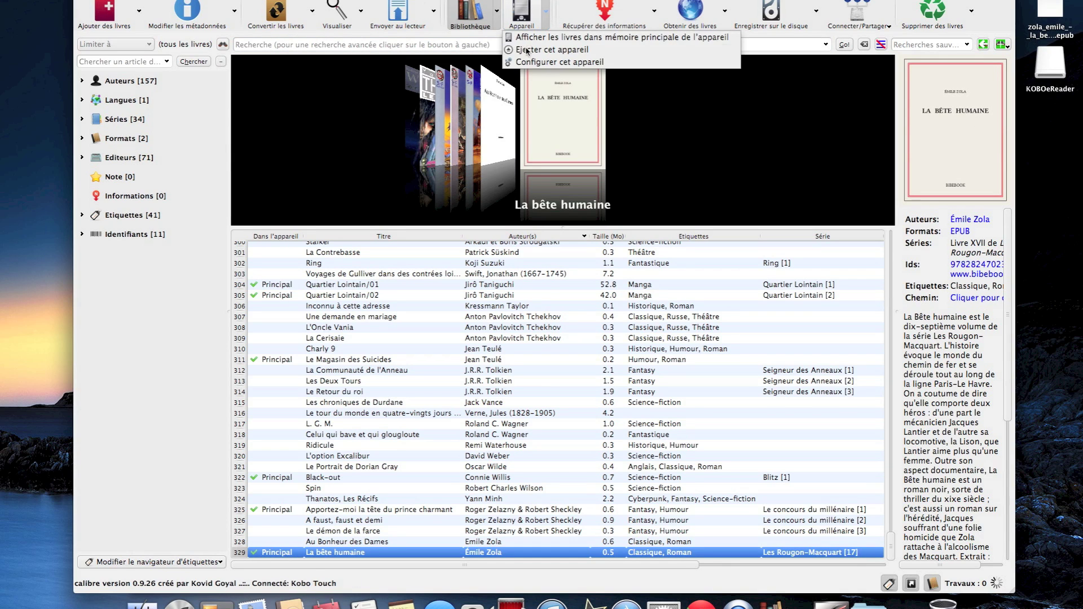
click(552, 49)
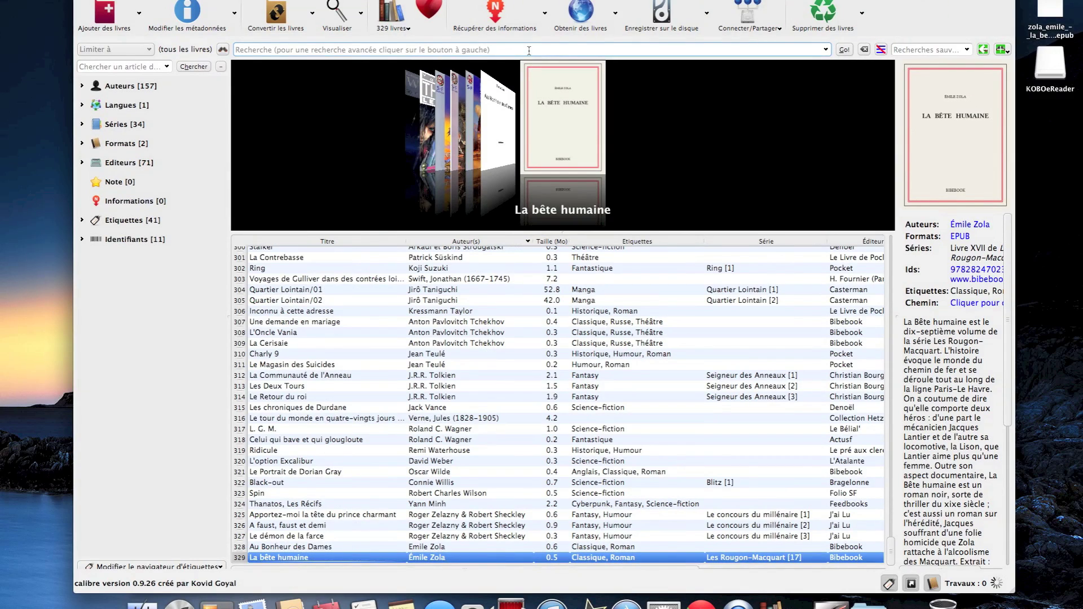